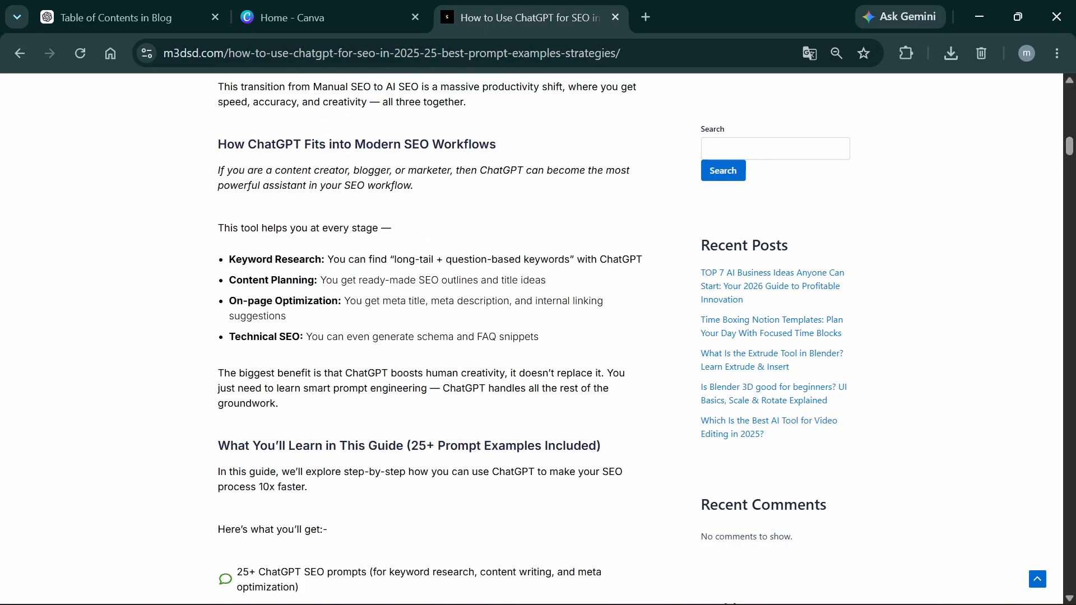
# - Find the table of contents in the ChatGPT SEO article, then collapse and expand it to check its toggle
pyautogui.scroll(-9, 561, 254)
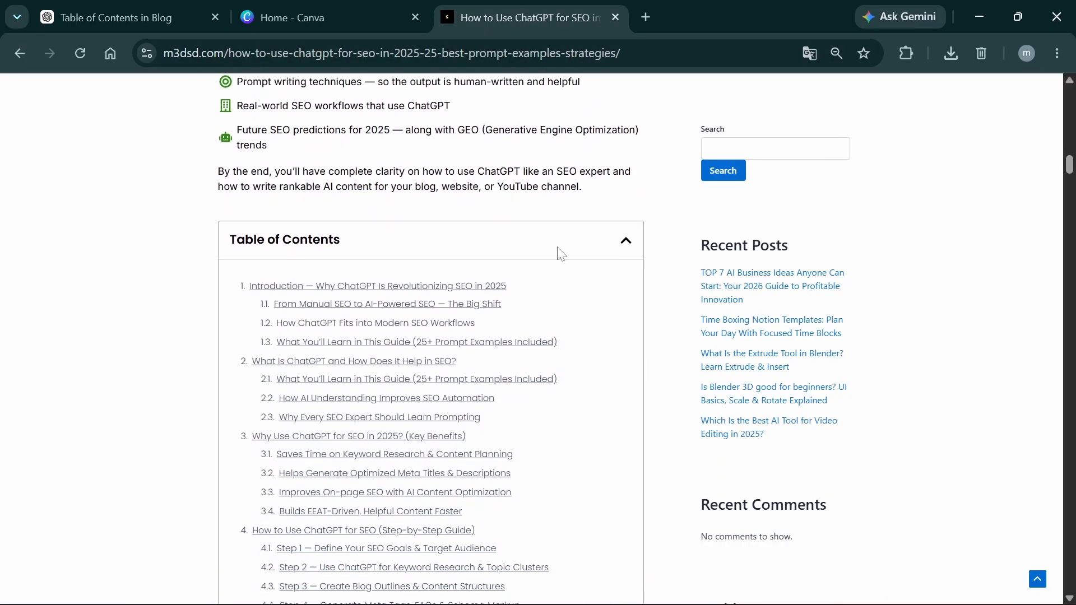
pyautogui.click(626, 215)
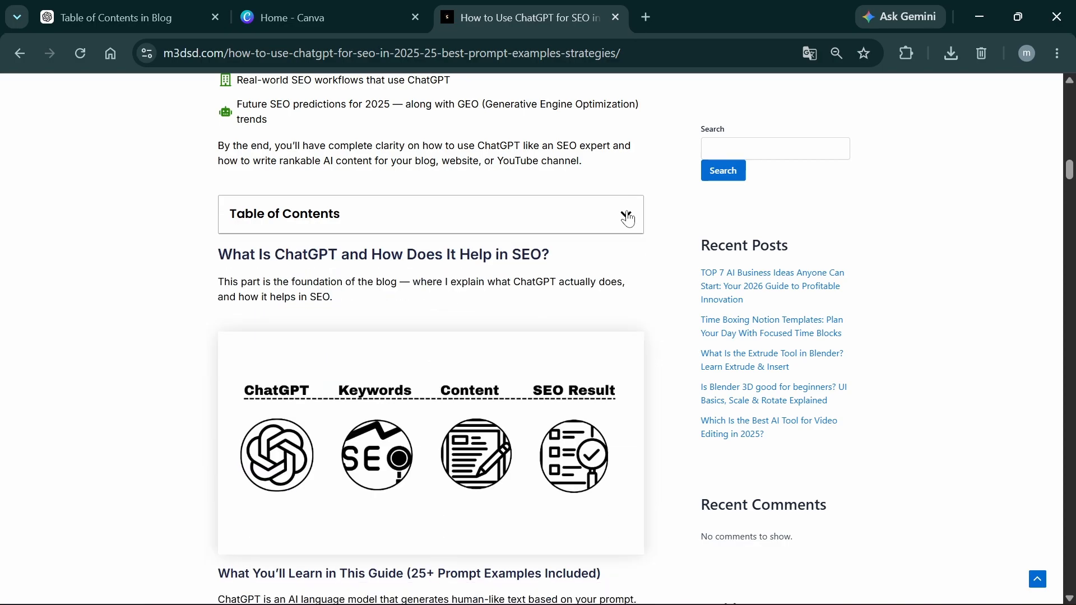
pyautogui.click(627, 218)
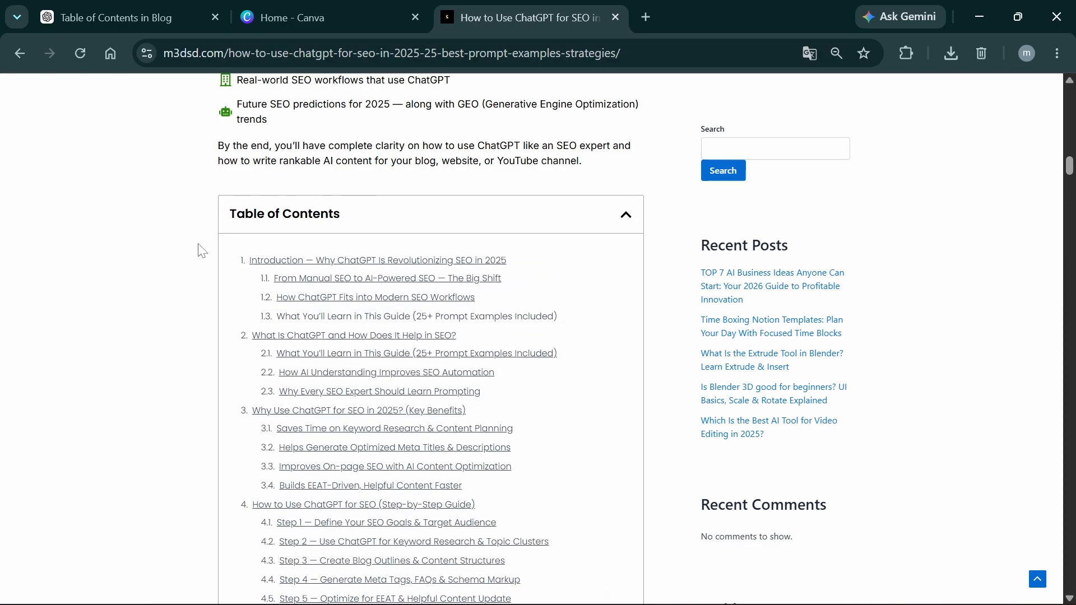
pyautogui.click(621, 208)
pyautogui.click(628, 203)
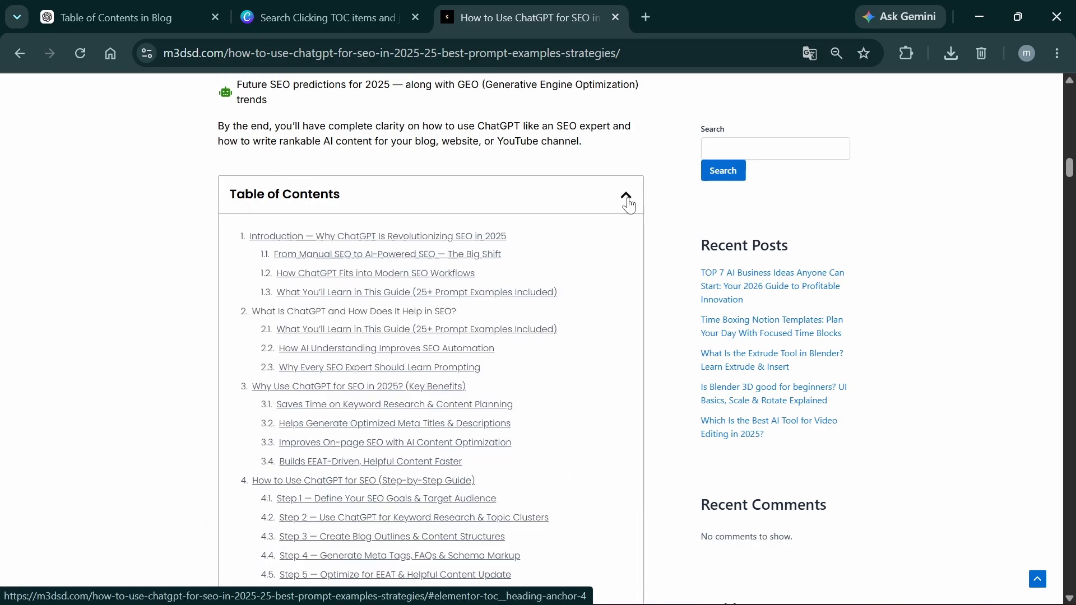
# - Follow the contents links to "What Is ChatGPT and How Does It Help in SEO?" and "ChatGPT Prompts for Content Optimization"
pyautogui.click(322, 317)
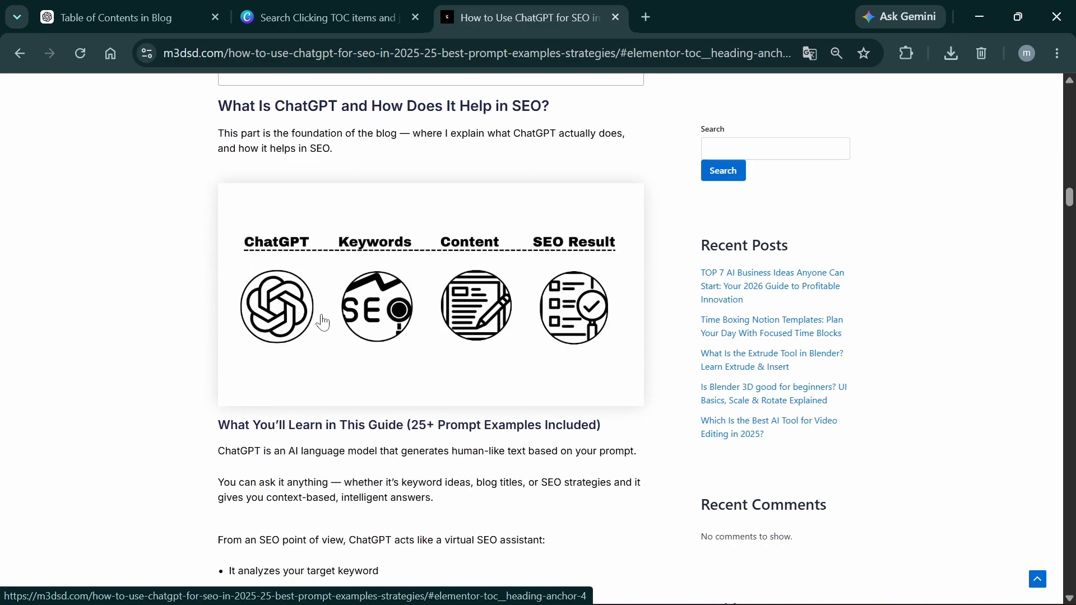
pyautogui.scroll(5, 331, 336)
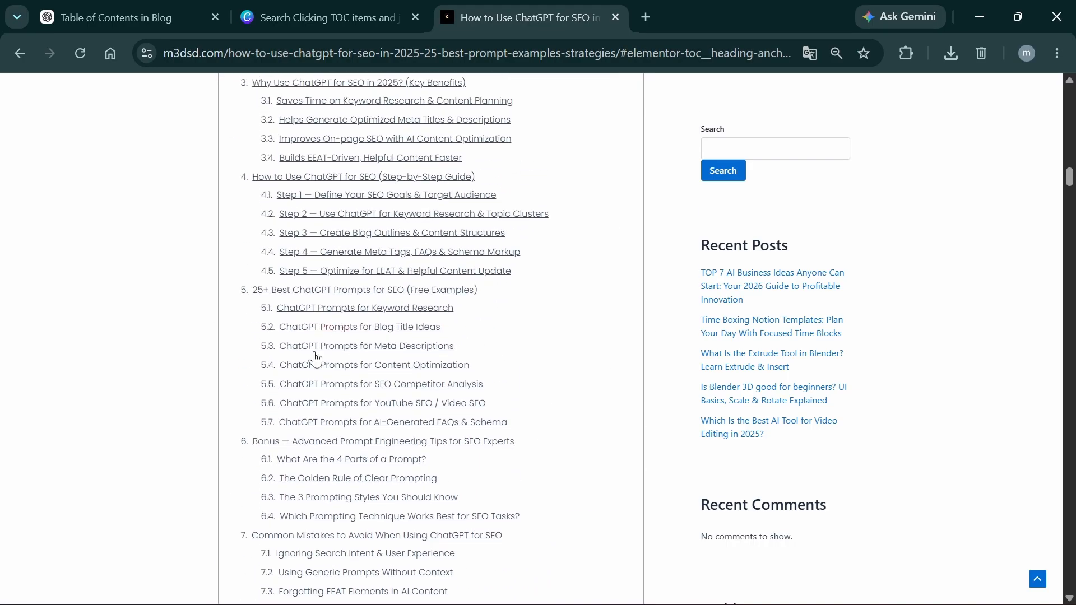
pyautogui.click(314, 367)
pyautogui.scroll(-10, 314, 367)
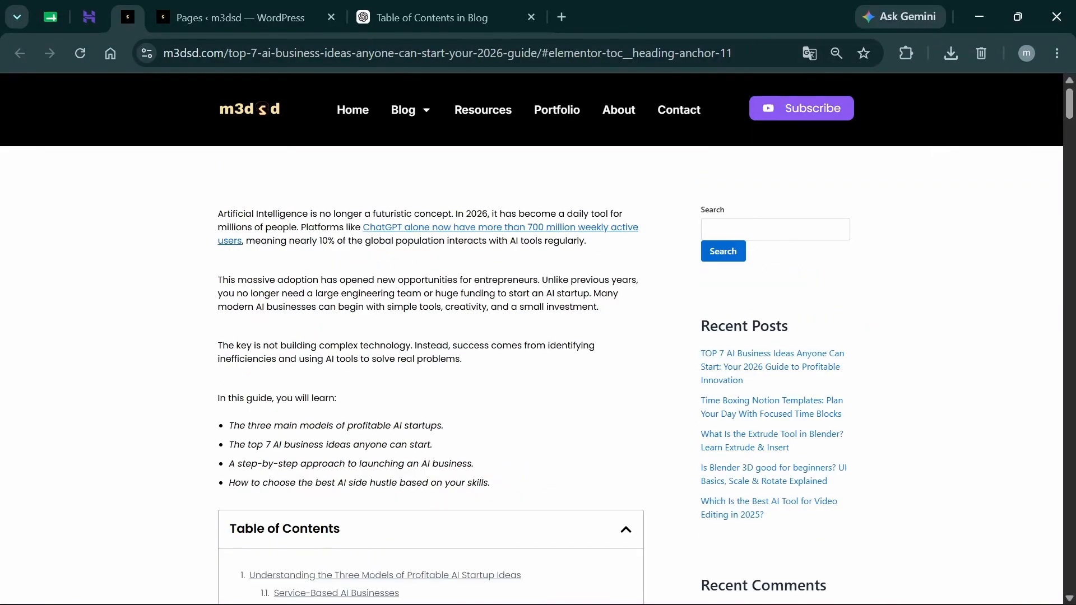
# - Review the introduction of the AI business ideas article and collapse the table of contents below it
pyautogui.moveTo(217, 214); pyautogui.dragTo(497, 489)
pyautogui.click(530, 449)
pyautogui.scroll(-5, 531, 449)
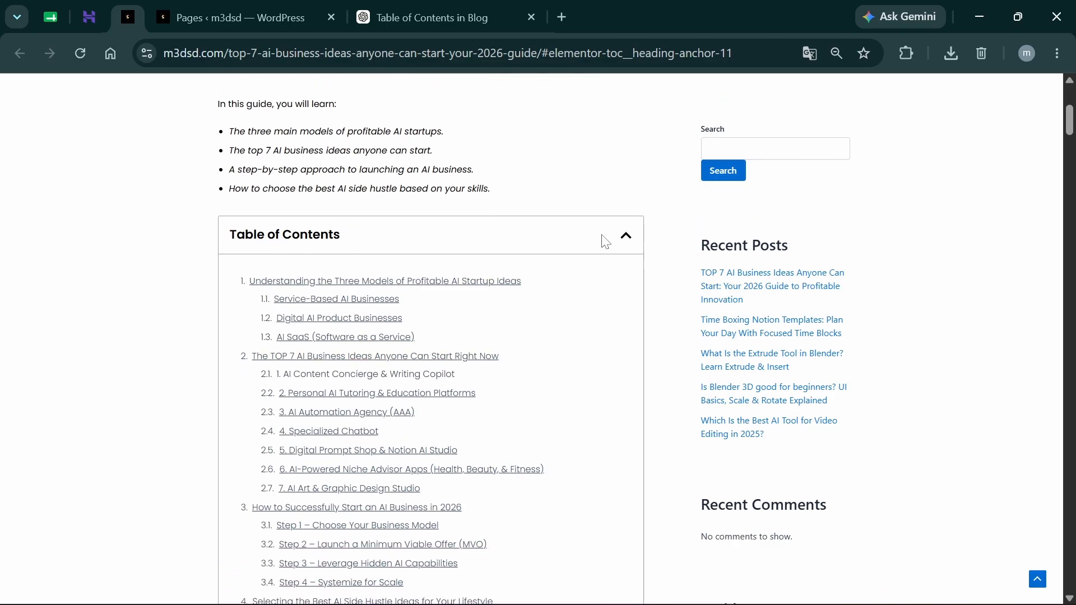
pyautogui.click(624, 238)
pyautogui.click(627, 242)
pyautogui.click(629, 243)
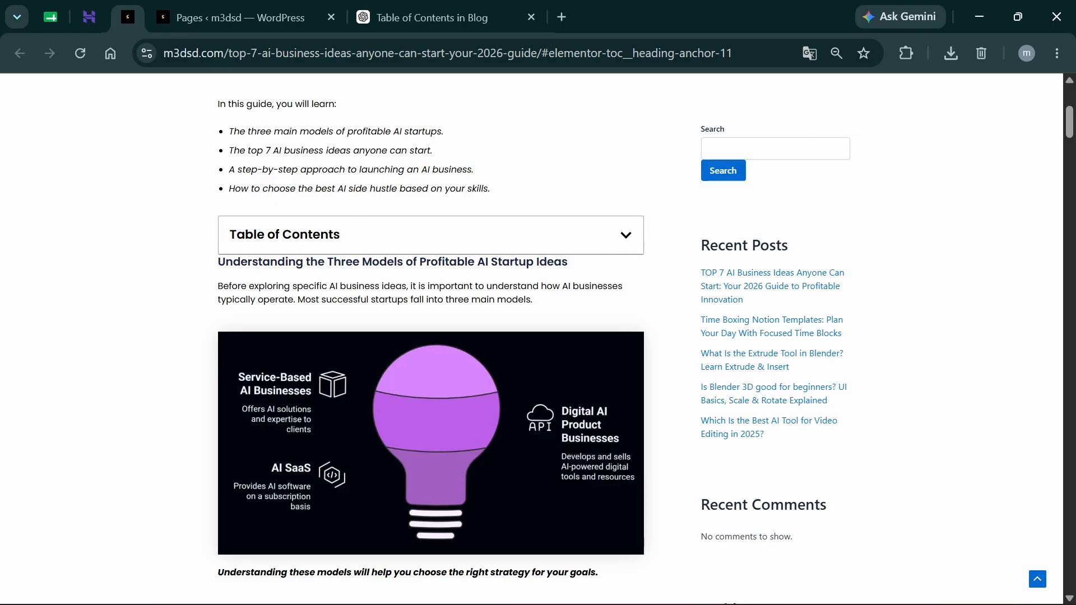
# - Highlight the heading "Understanding the Three Models of Profitable AI Startup Ideas" and the paragraph beneath it
pyautogui.moveTo(218, 261); pyautogui.dragTo(561, 262)
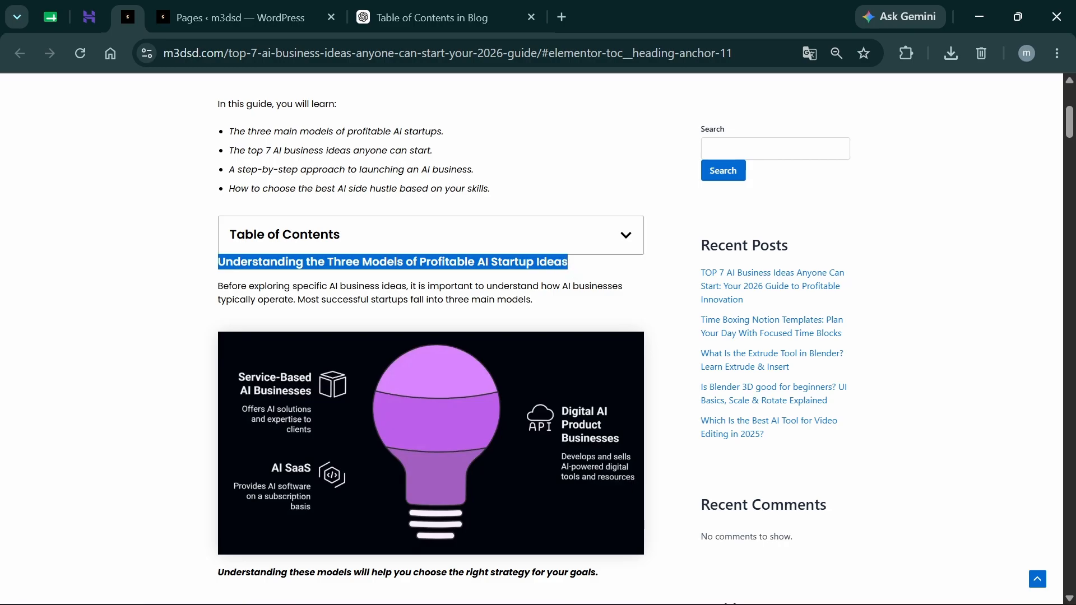
pyautogui.moveTo(218, 287); pyautogui.dragTo(554, 309)
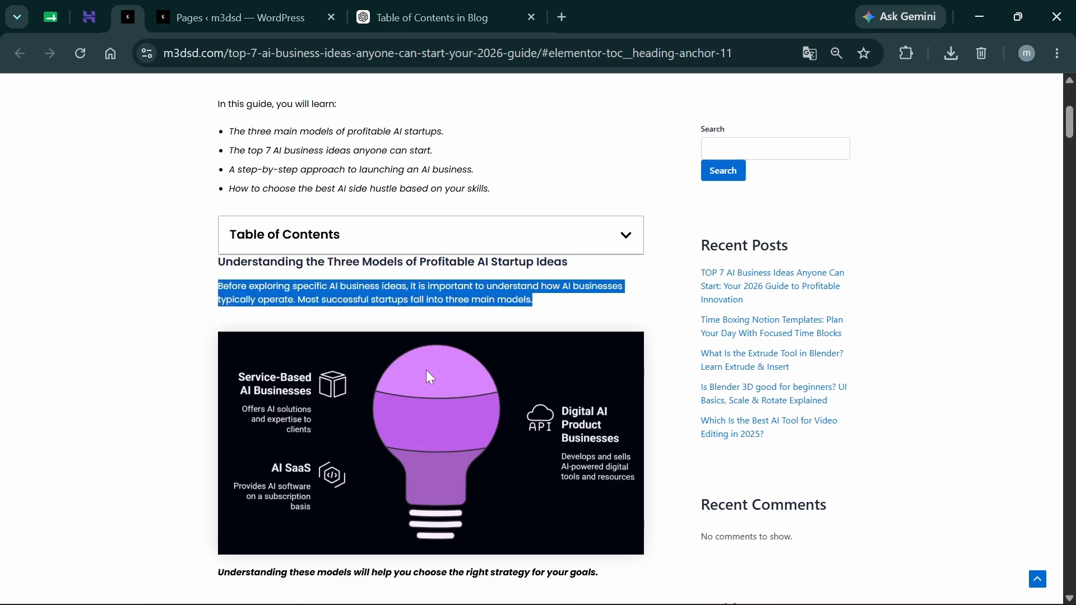
pyautogui.moveTo(1070, 120)
pyautogui.mouseDown()
pyautogui.moveTo(1070, 280)
pyautogui.moveTo(1070, 120)
pyautogui.mouseUp()
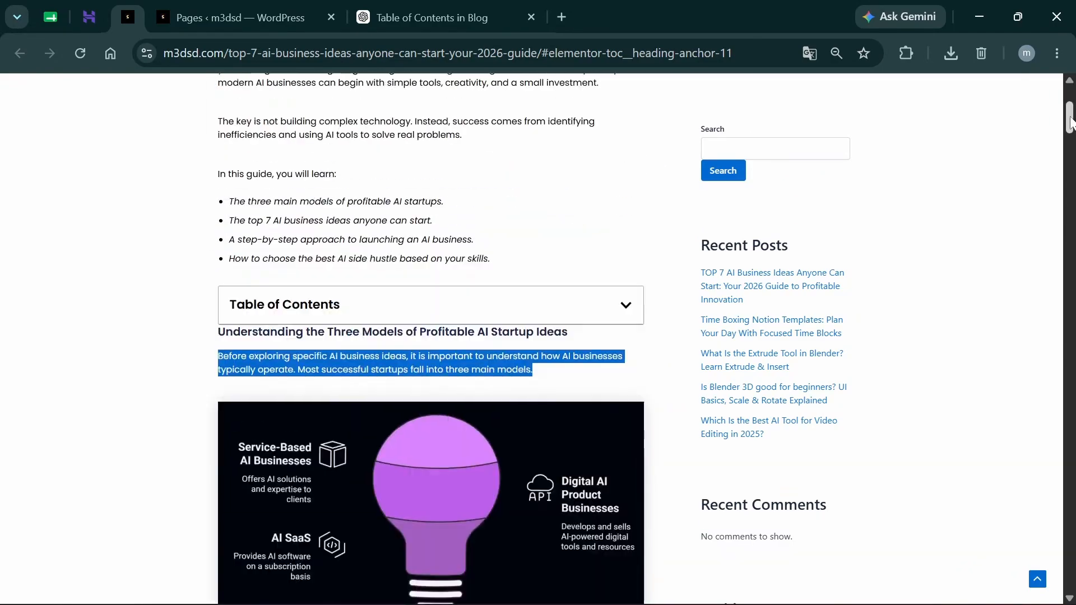
# - Expand the table of contents, review its entries, and follow the link to "Understanding the Three Models of Profitable AI Startup Ideas"
pyautogui.click(626, 306)
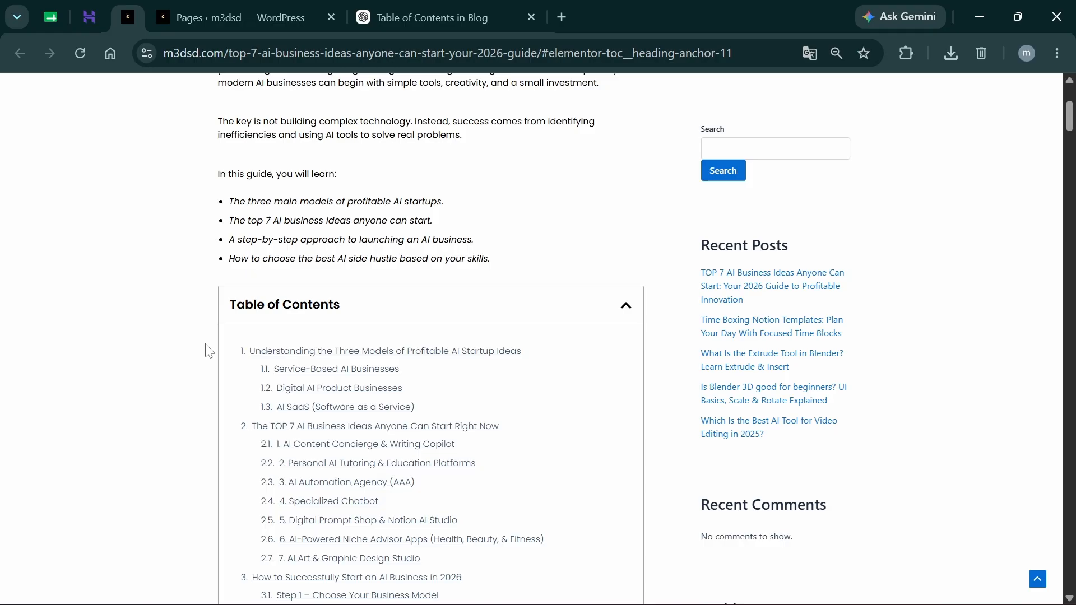
pyautogui.scroll(-3, 181, 385)
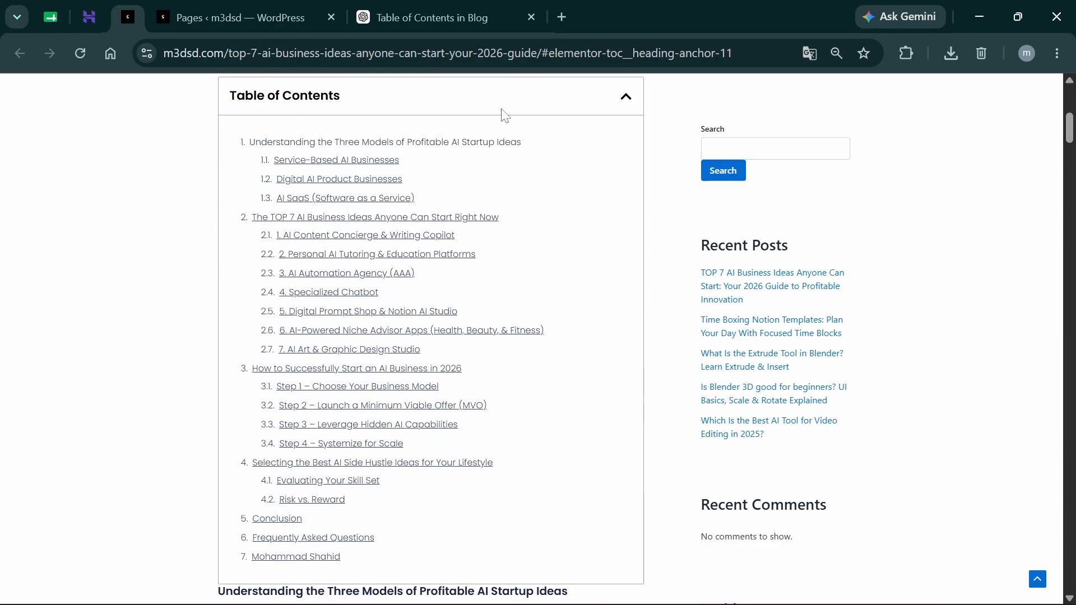
pyautogui.scroll(-3, 535, 379)
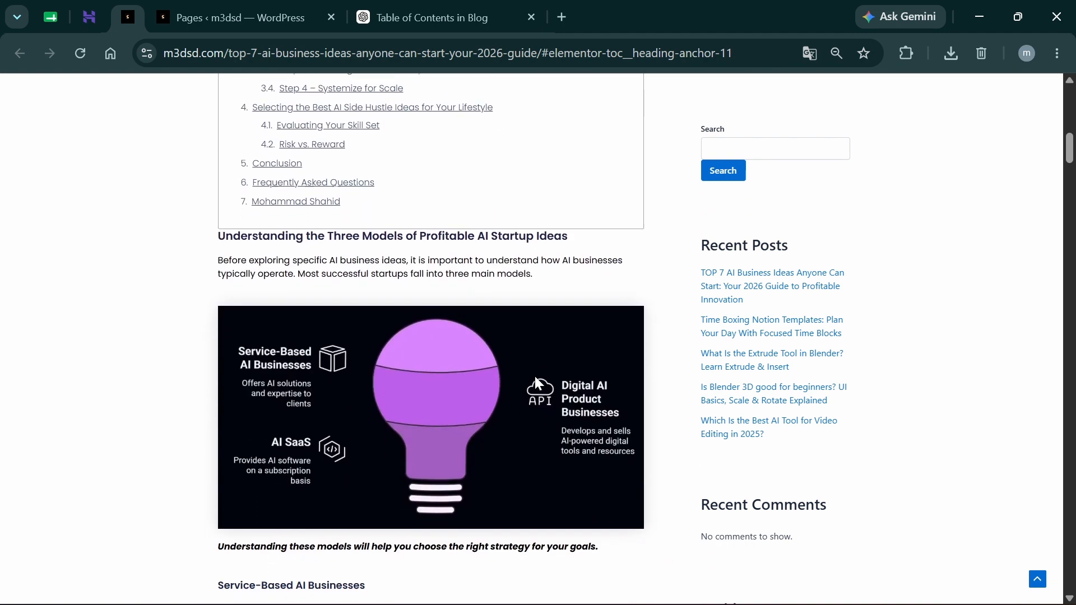
pyautogui.scroll(6, 537, 381)
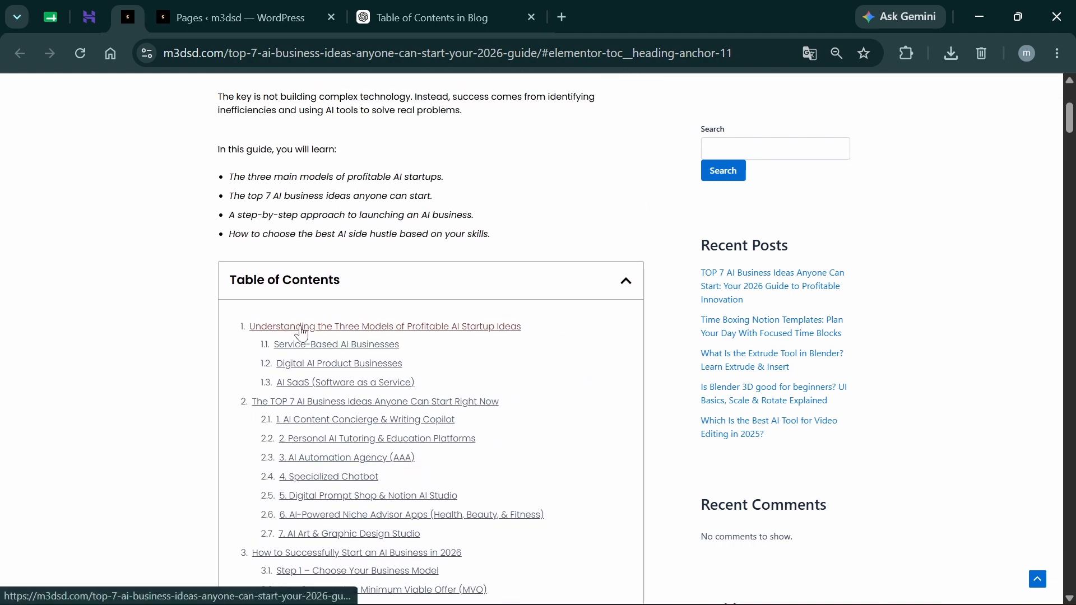
pyautogui.click(332, 328)
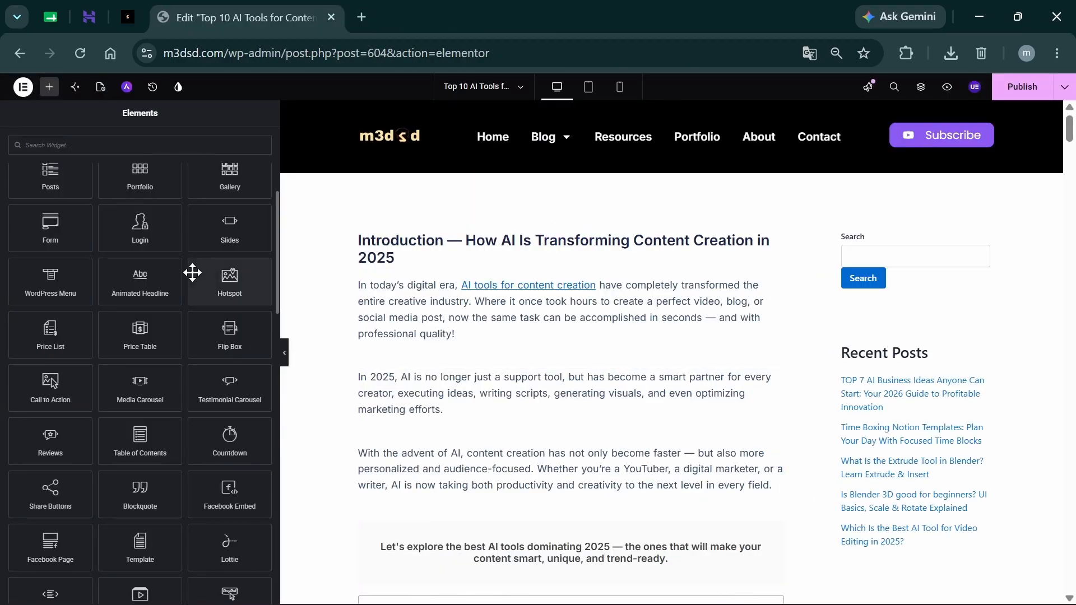
# - Delete the existing Table of Contents widget below the introduction of the "Top 10 AI Tools" post
pyautogui.scroll(-3, 507, 374)
pyautogui.scroll(-2, 507, 374)
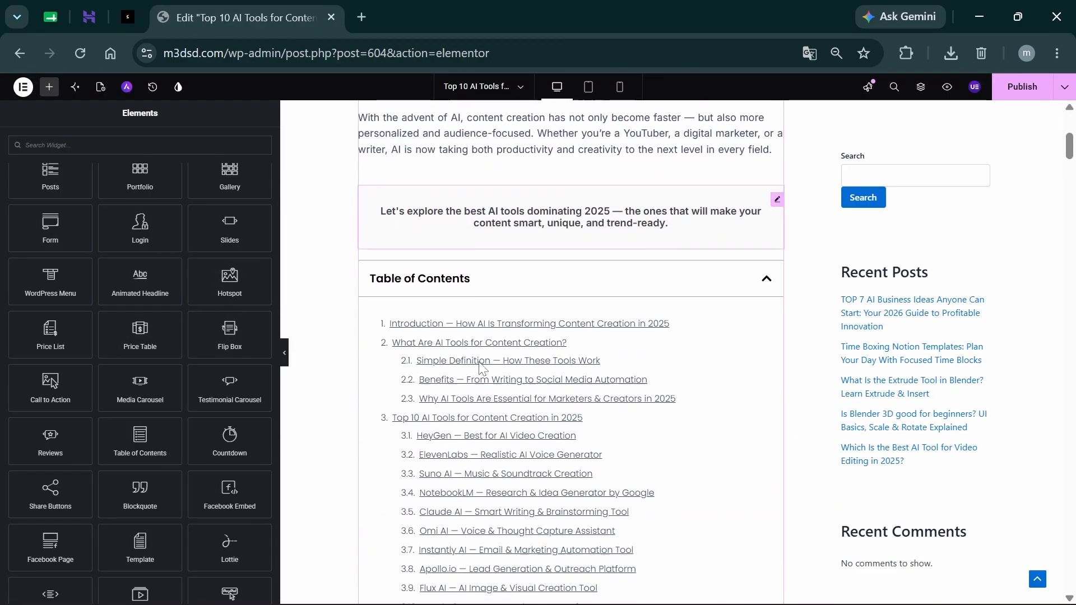
pyautogui.click(766, 270)
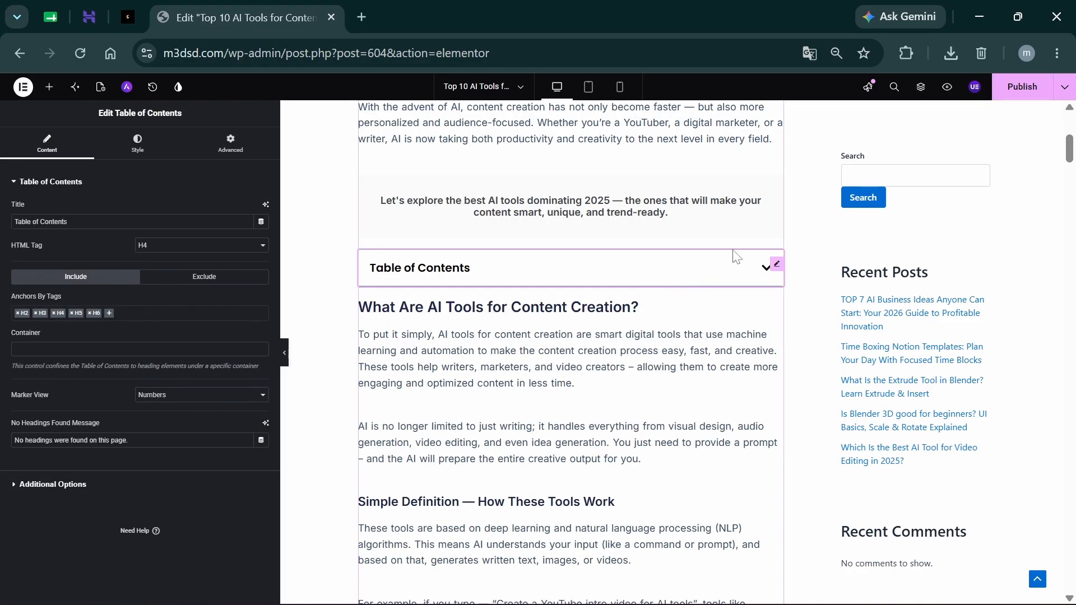
pyautogui.click(769, 272)
pyautogui.rightClick(759, 264)
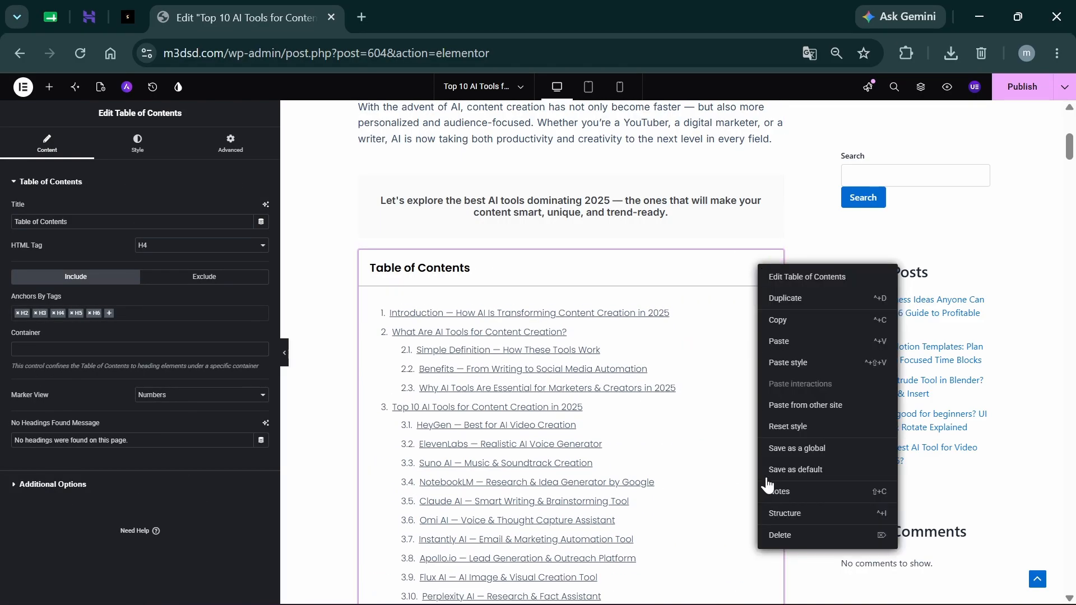
pyautogui.click(778, 537)
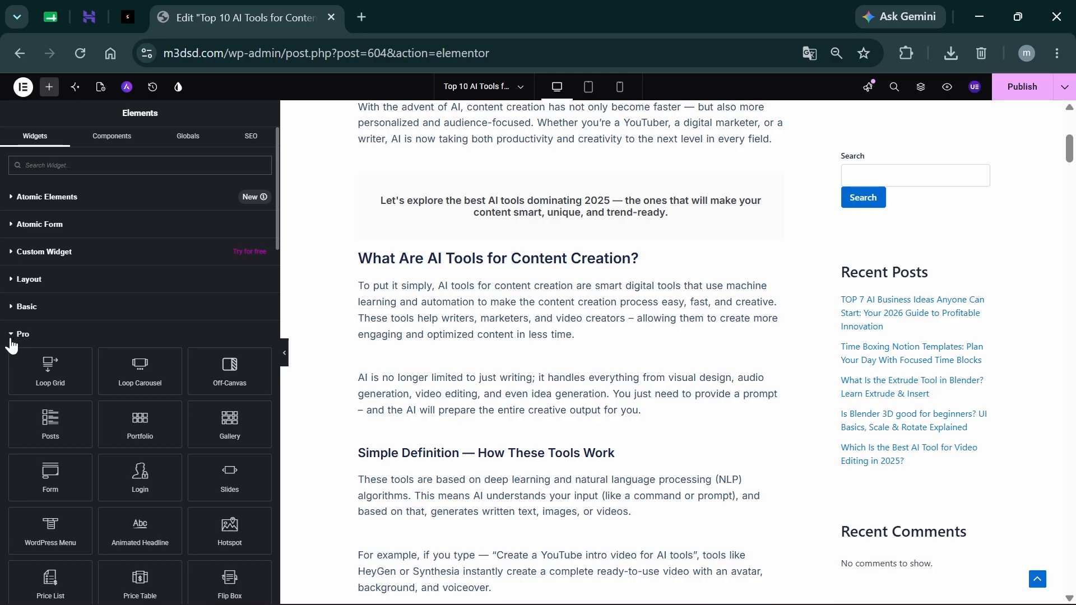
# - Add a Table of Contents widget between the introduction's callout and the "What Are AI Tools for Content Creation?" heading, and review its entries
pyautogui.scroll(-4, 140, 462)
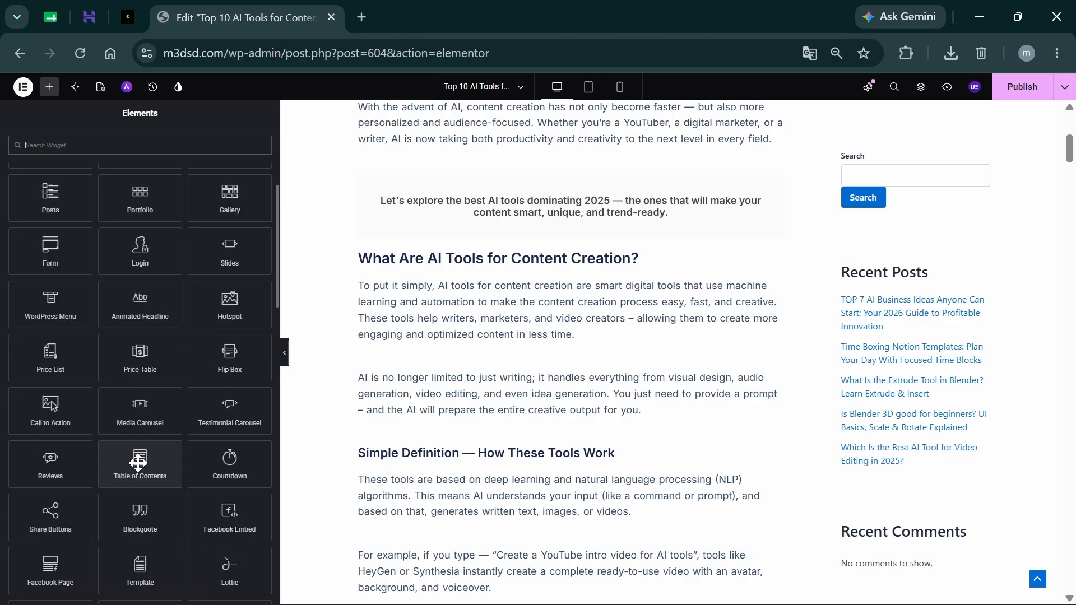
pyautogui.moveTo(140, 461); pyautogui.dragTo(581, 210)
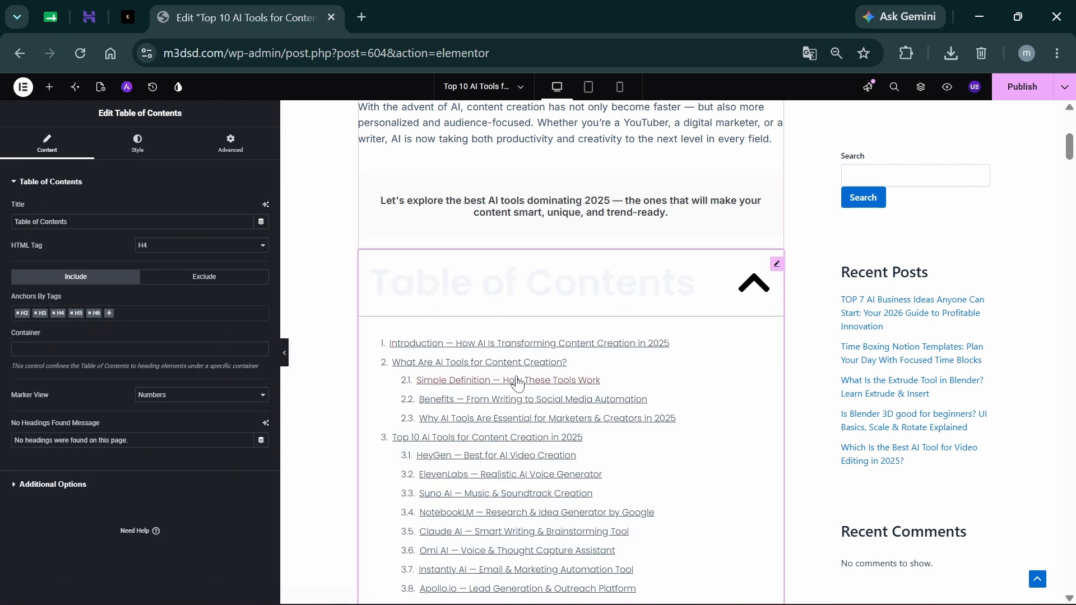
pyautogui.scroll(-6, 516, 384)
pyautogui.scroll(2, 485, 411)
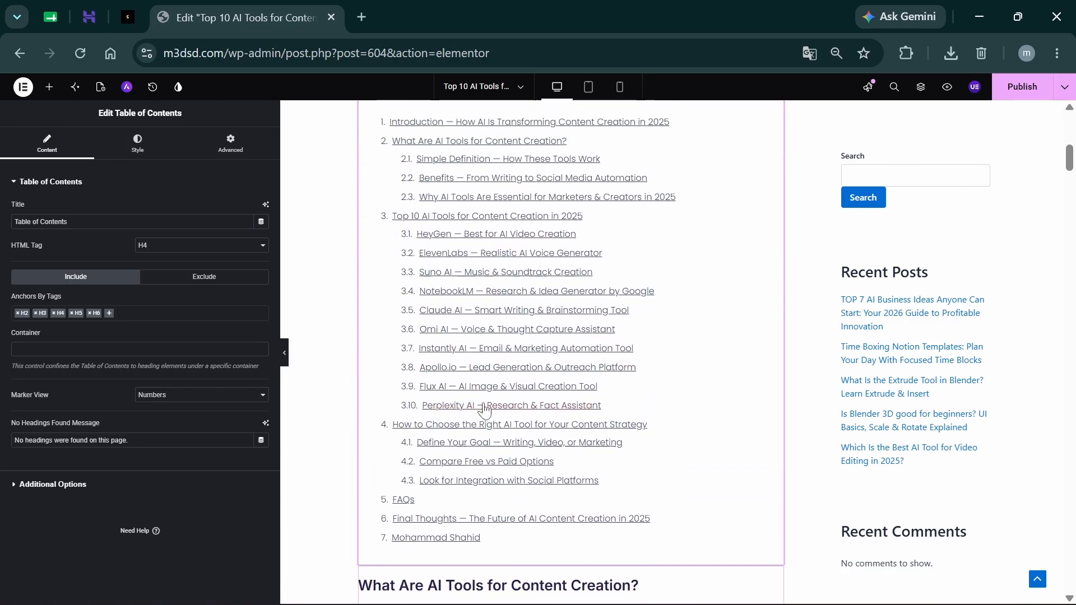
pyautogui.scroll(2, 484, 411)
pyautogui.scroll(-2, 509, 283)
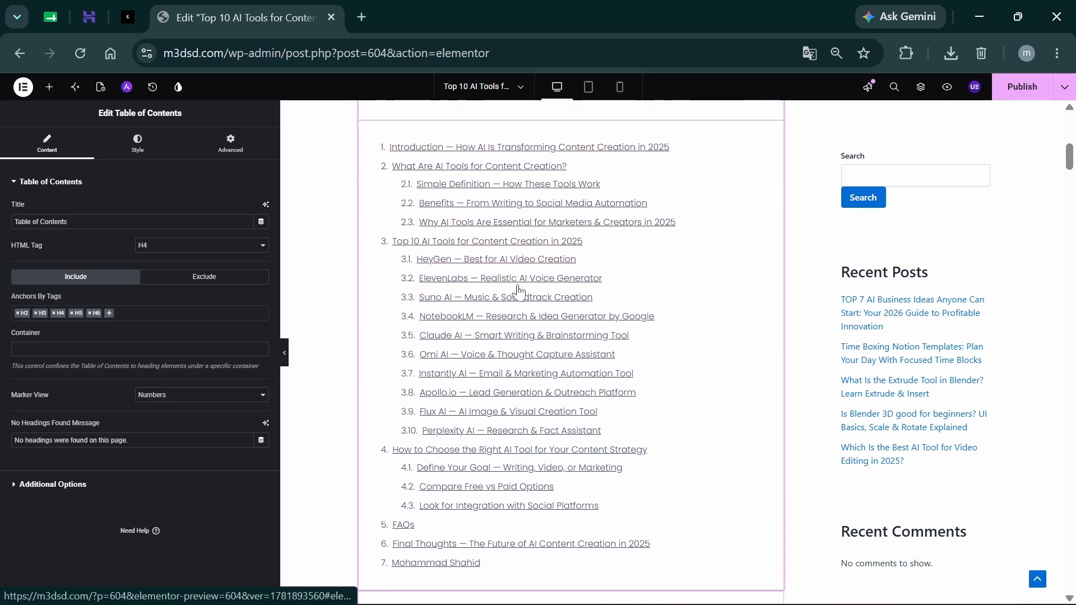
pyautogui.scroll(-8, 517, 290)
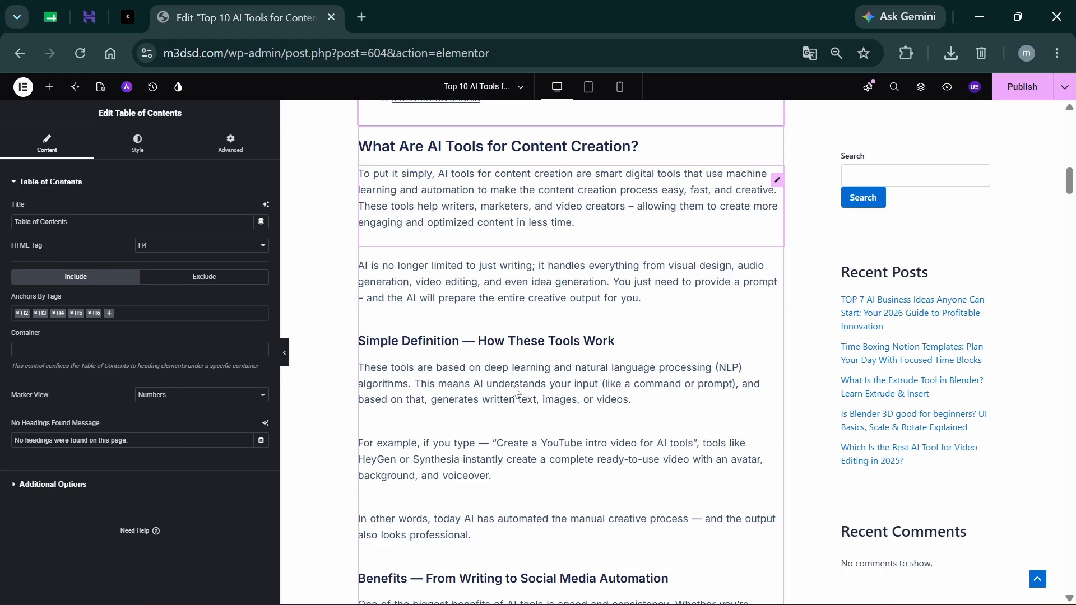
pyautogui.scroll(8, 515, 390)
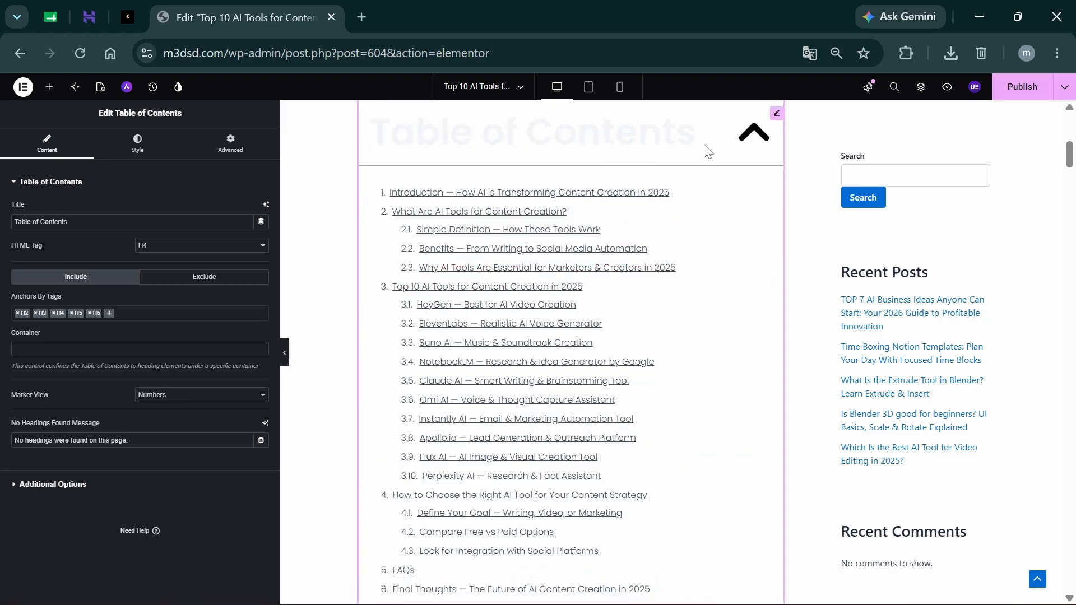
# - Check the widget's two content setting groups, Table of Contents and Additional Options, and leave the Table of Contents group expanded
pyautogui.click(17, 185)
pyautogui.click(17, 185)
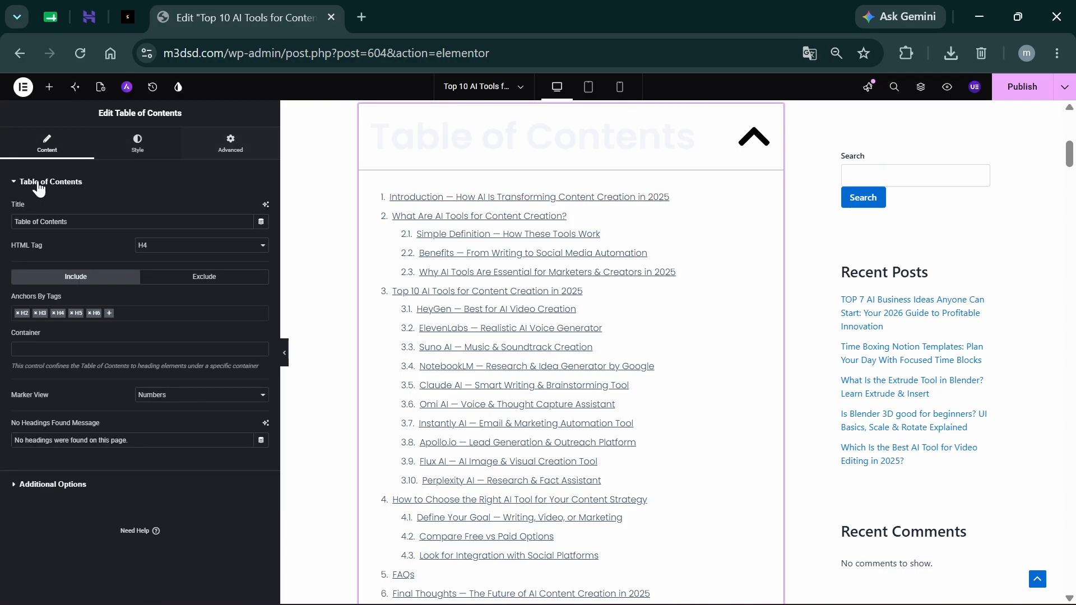
pyautogui.click(14, 190)
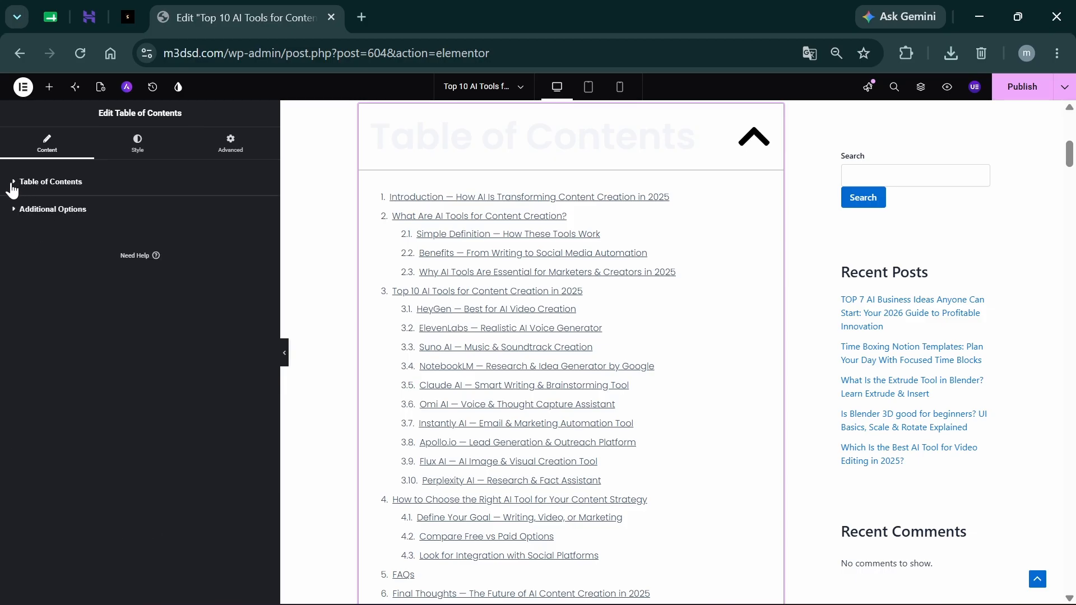
pyautogui.click(16, 213)
pyautogui.click(16, 212)
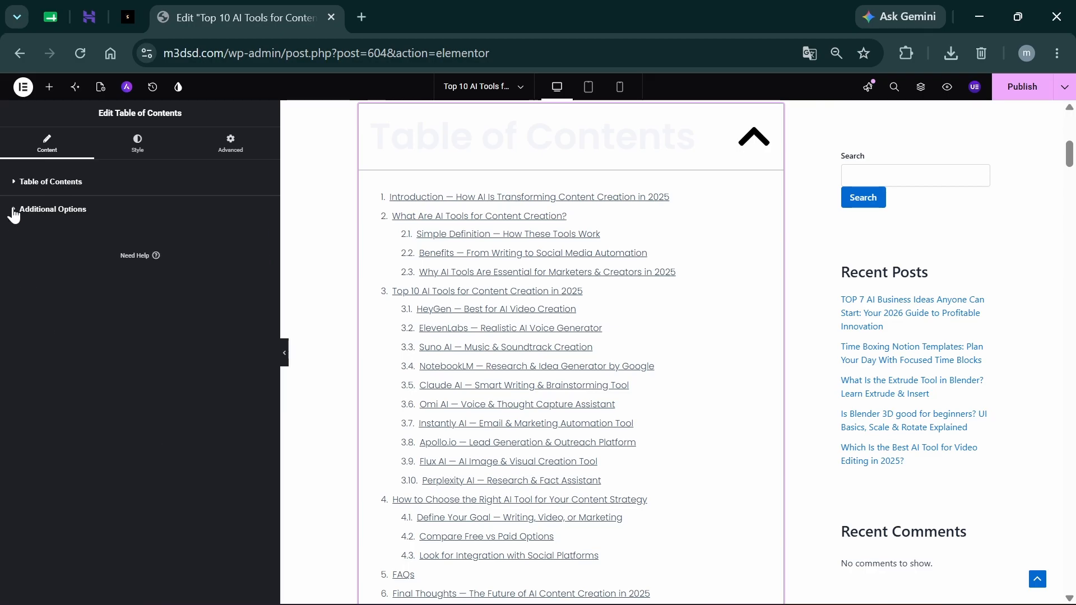
pyautogui.click(16, 186)
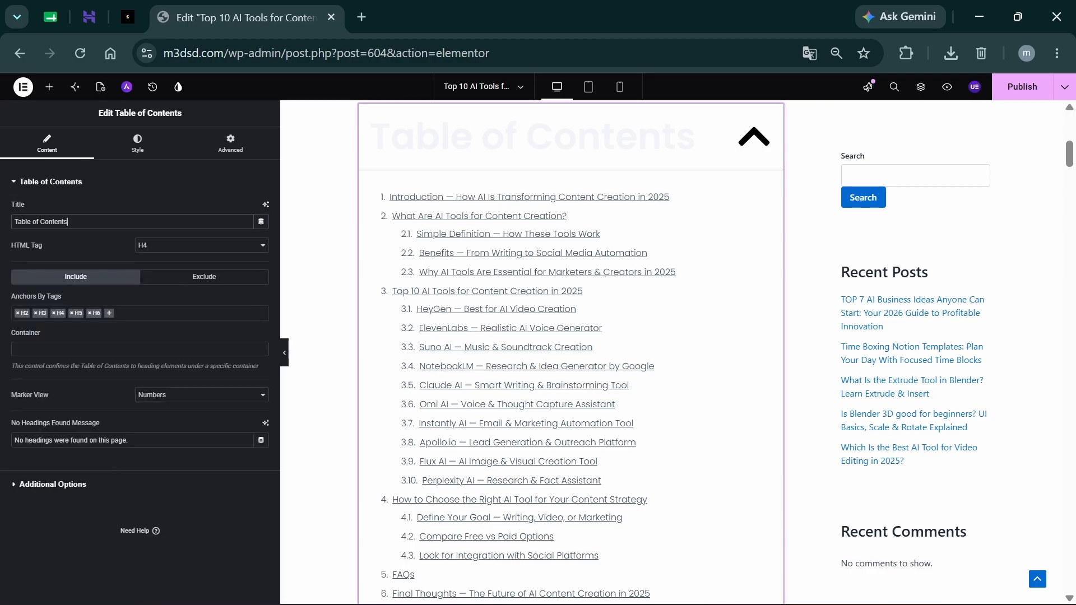
# - Examine the widget's title, its HTML tag choices, and the Exclude and Include settings, keeping the H4 tag
pyautogui.scroll(1, 555, 263)
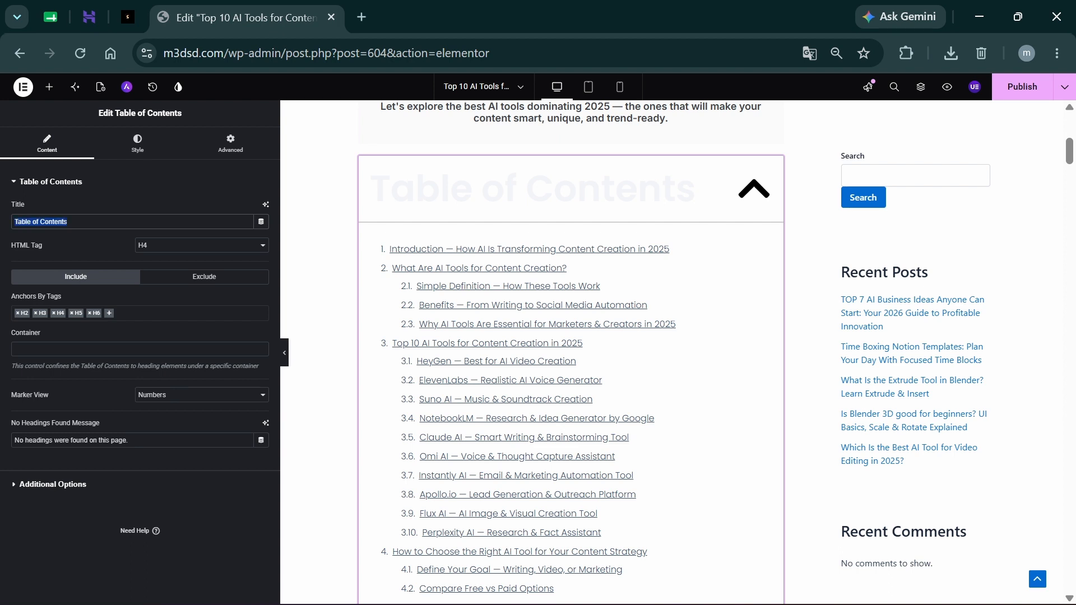
pyautogui.click(68, 221)
pyautogui.click(163, 247)
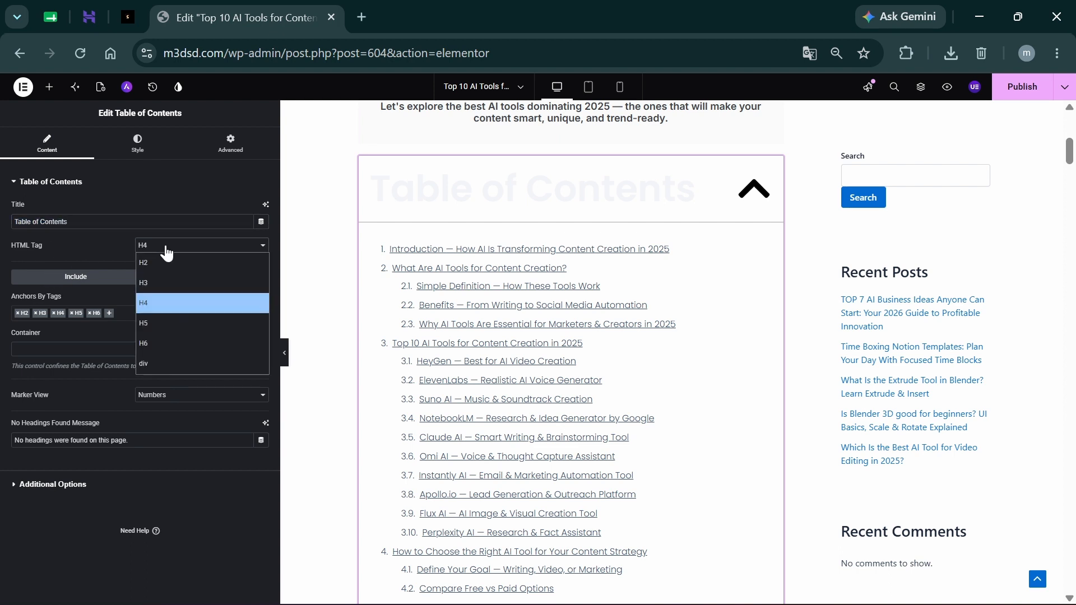
pyautogui.click(165, 249)
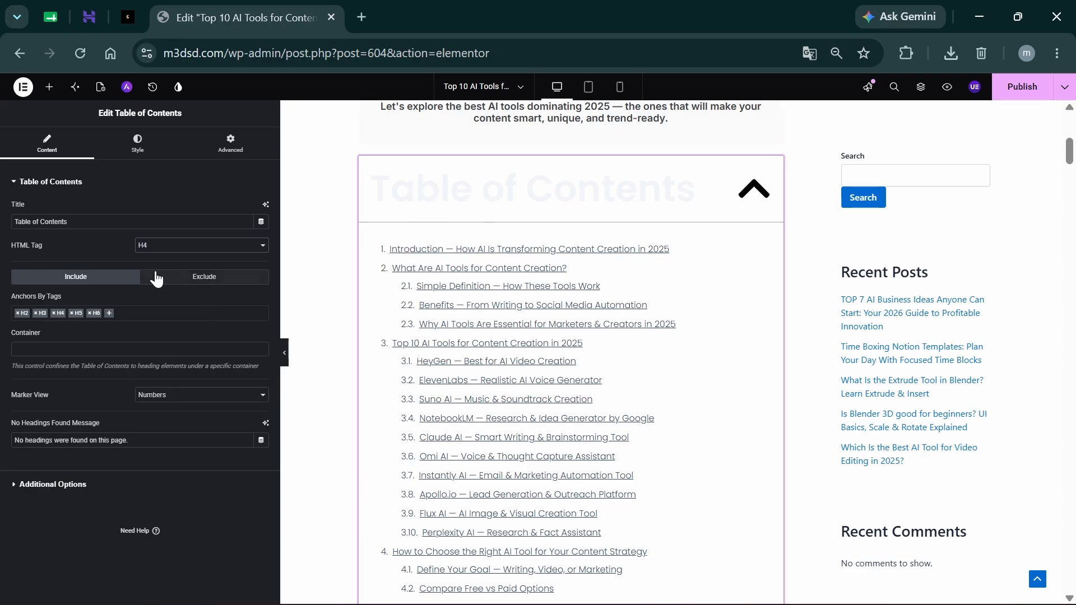
pyautogui.click(206, 276)
pyautogui.click(97, 279)
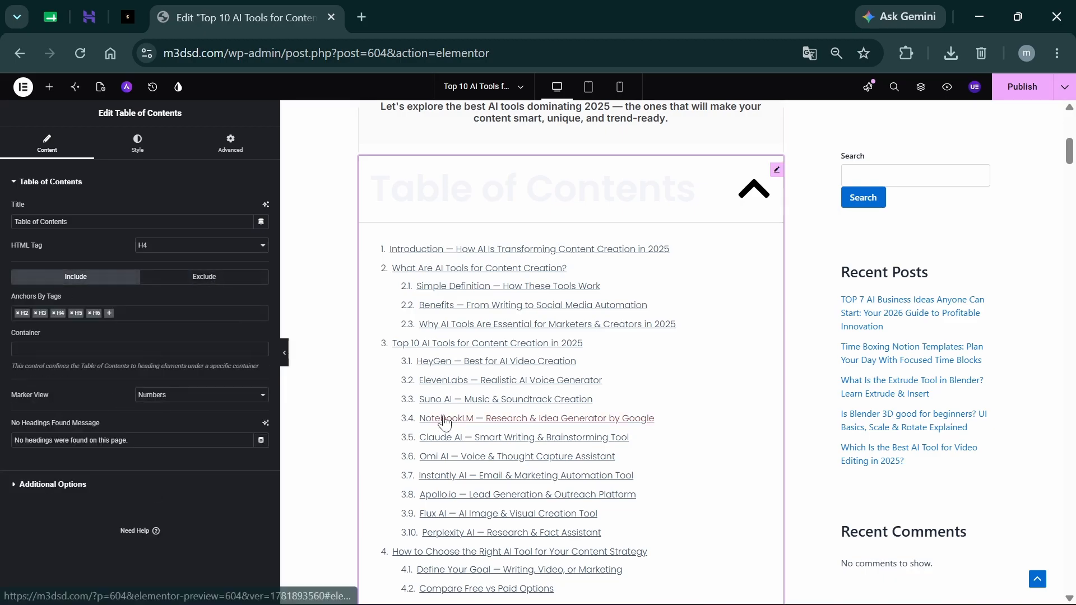
# - Try the Bullets marker view on the table of contents entries and restore the Numbers view
pyautogui.scroll(-1, 409, 305)
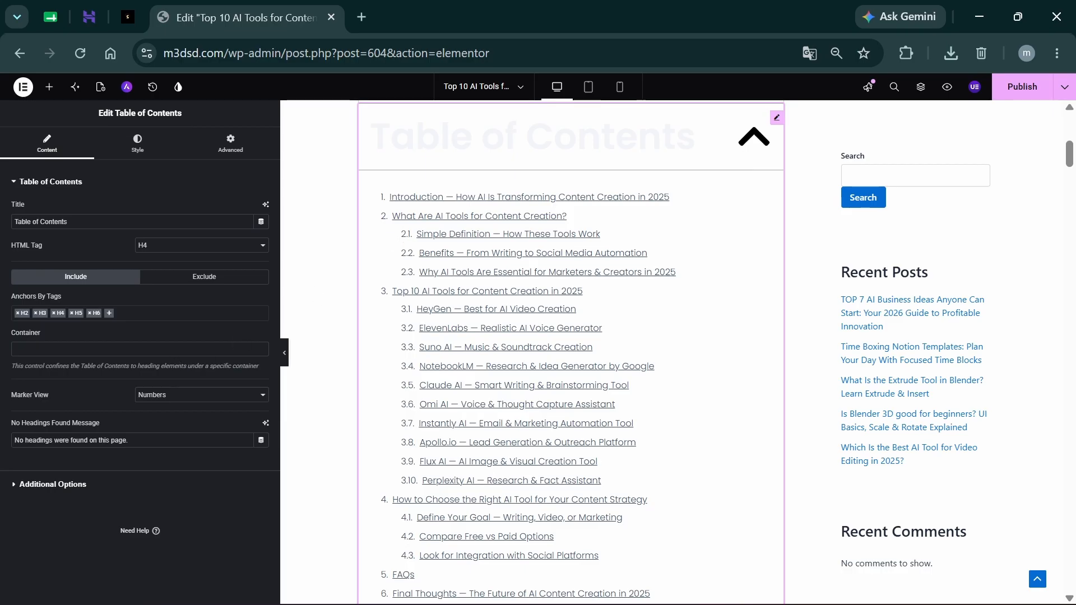
pyautogui.click(163, 399)
pyautogui.click(160, 441)
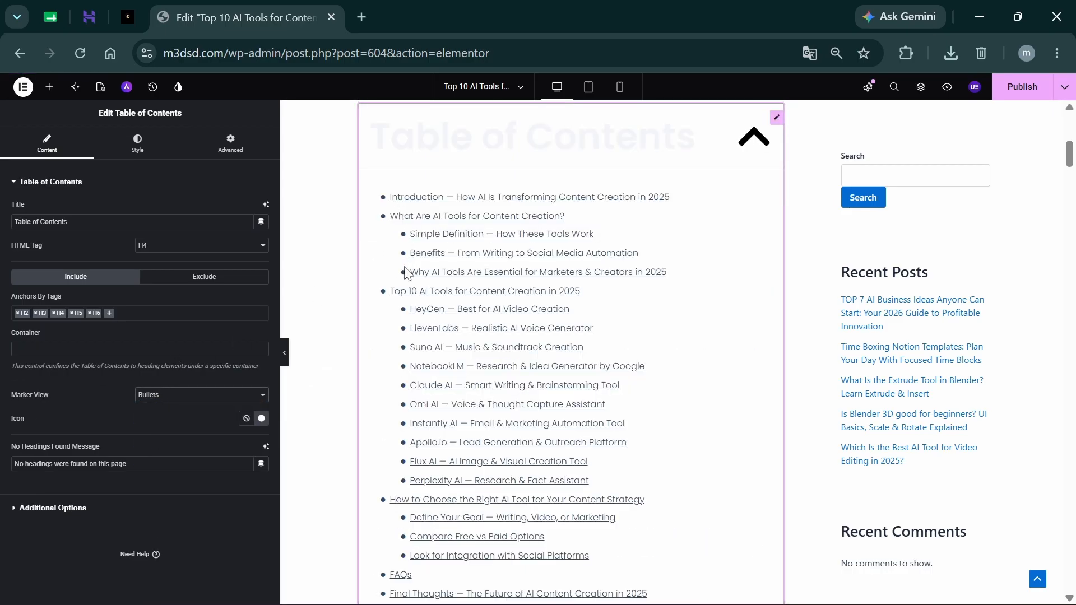
pyautogui.click(221, 400)
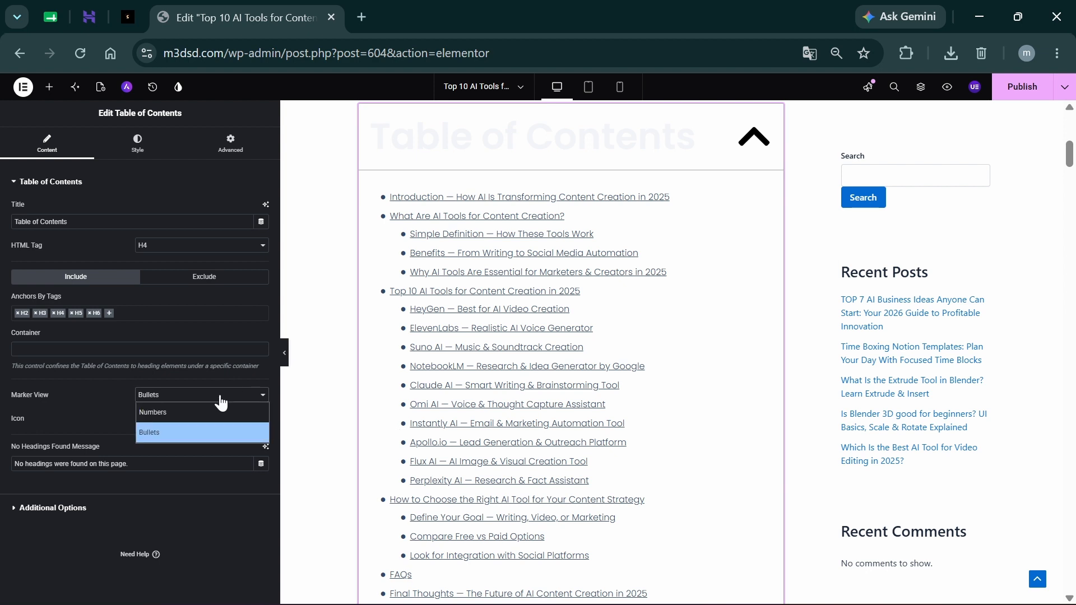
pyautogui.click(158, 412)
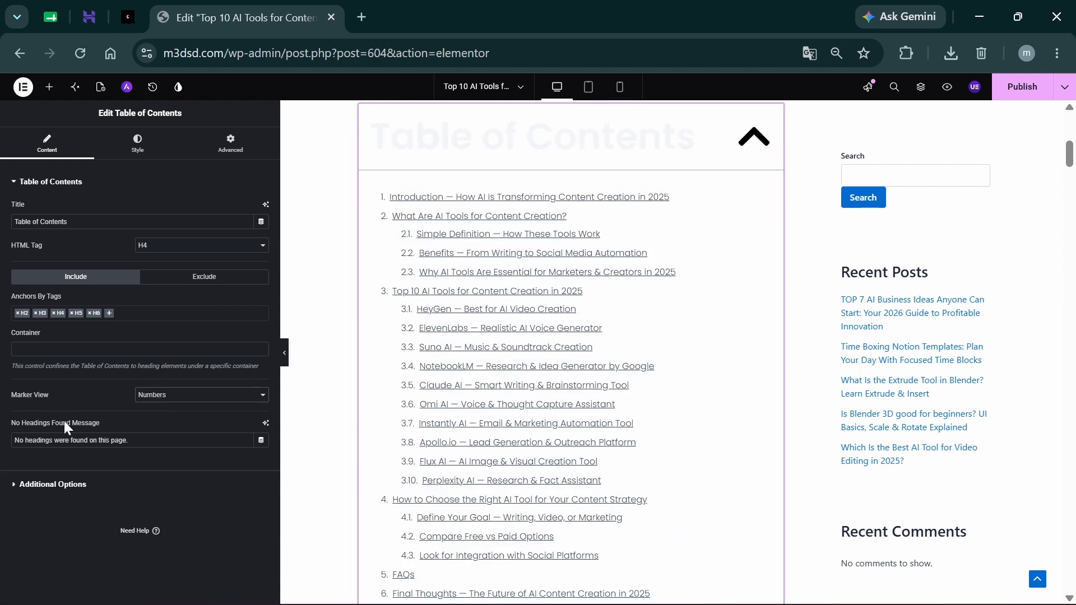
# - Set the Marker View to Bullets and insert the outlined Circle icon from the recommended icons as the marker
pyautogui.click(178, 396)
pyautogui.click(176, 429)
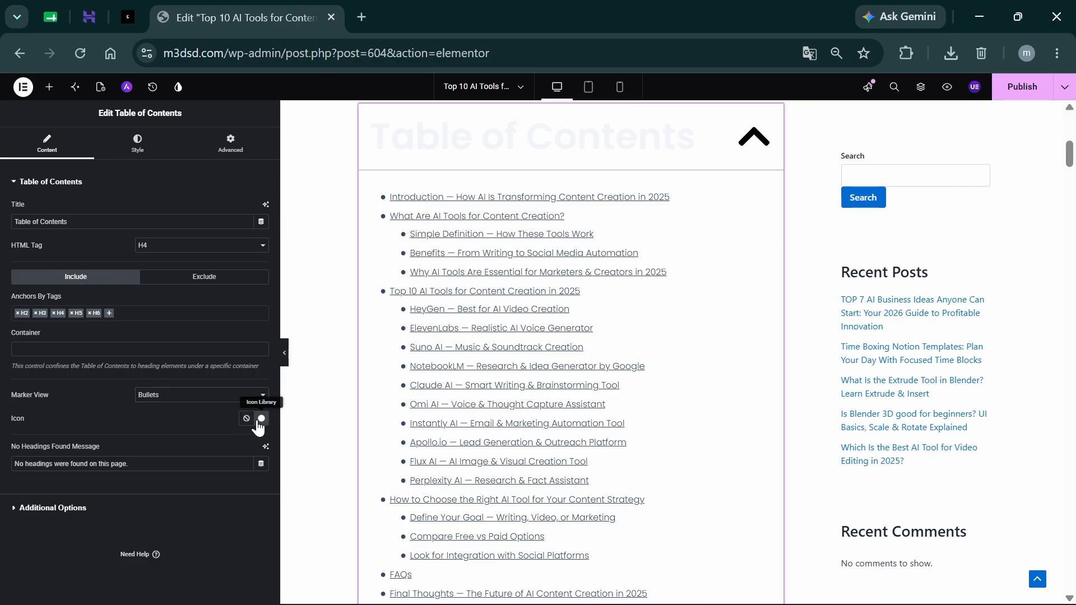
pyautogui.click(261, 419)
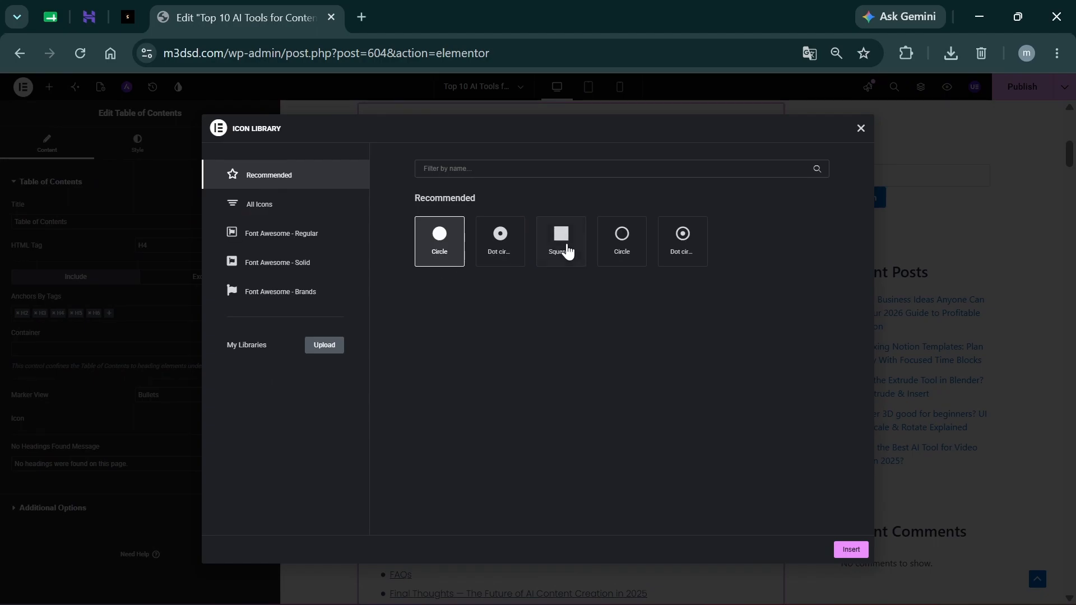
pyautogui.click(621, 246)
pyautogui.click(850, 551)
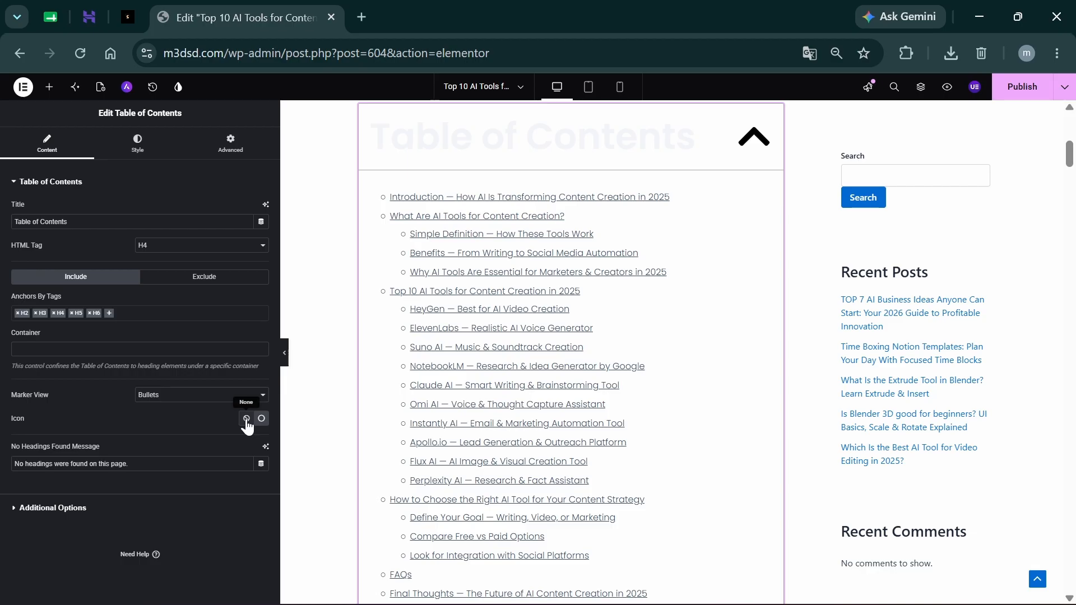
# - Enable Word Wrap in the Additional Options, and turn Minimize Box off and back on
pyautogui.click(14, 185)
pyautogui.click(15, 208)
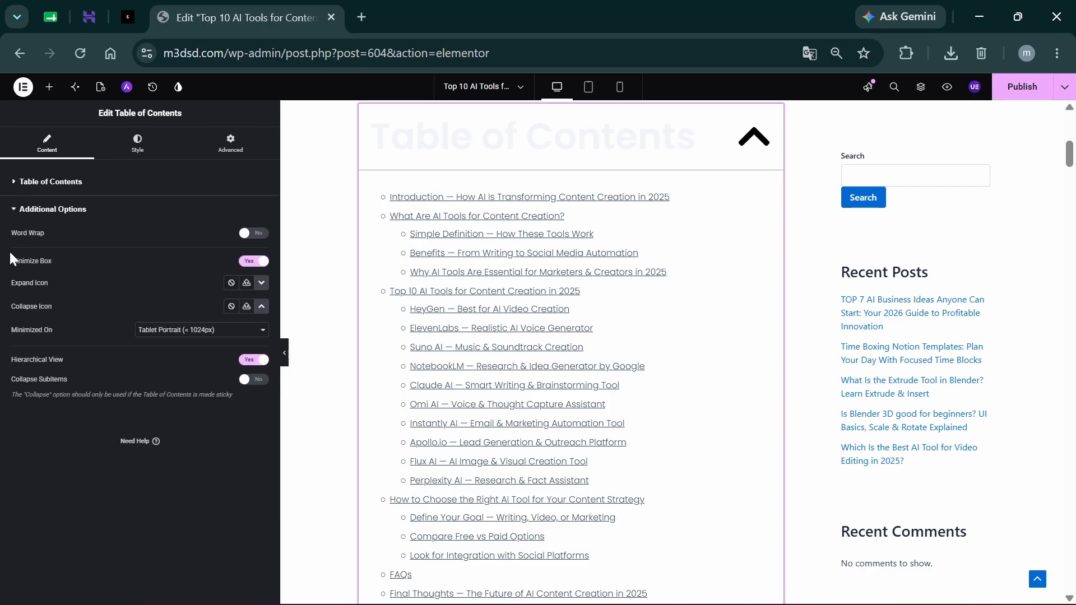
pyautogui.click(258, 235)
pyautogui.click(250, 264)
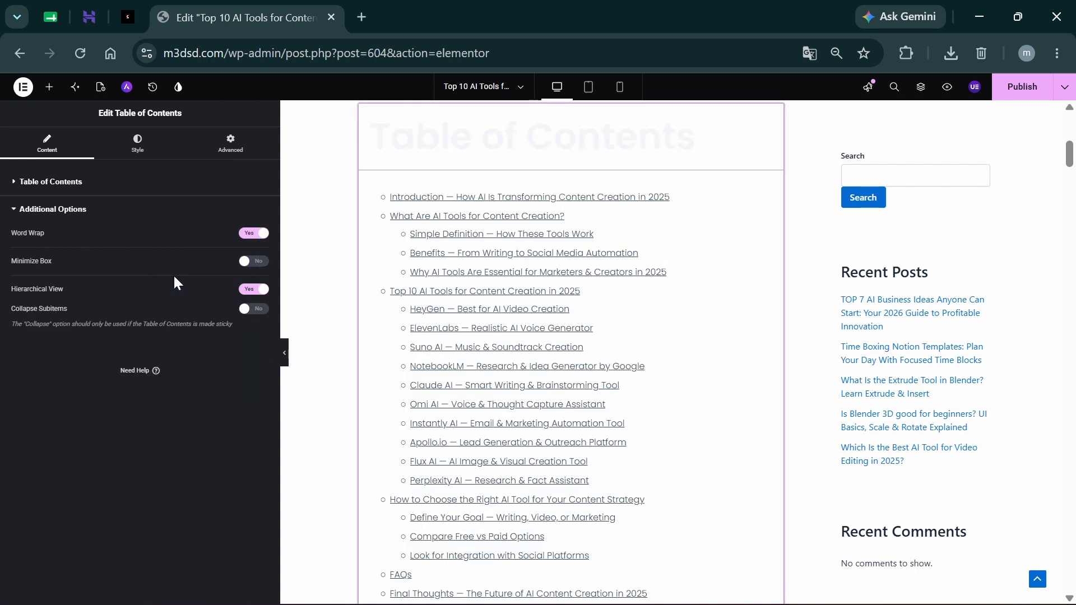
pyautogui.click(257, 265)
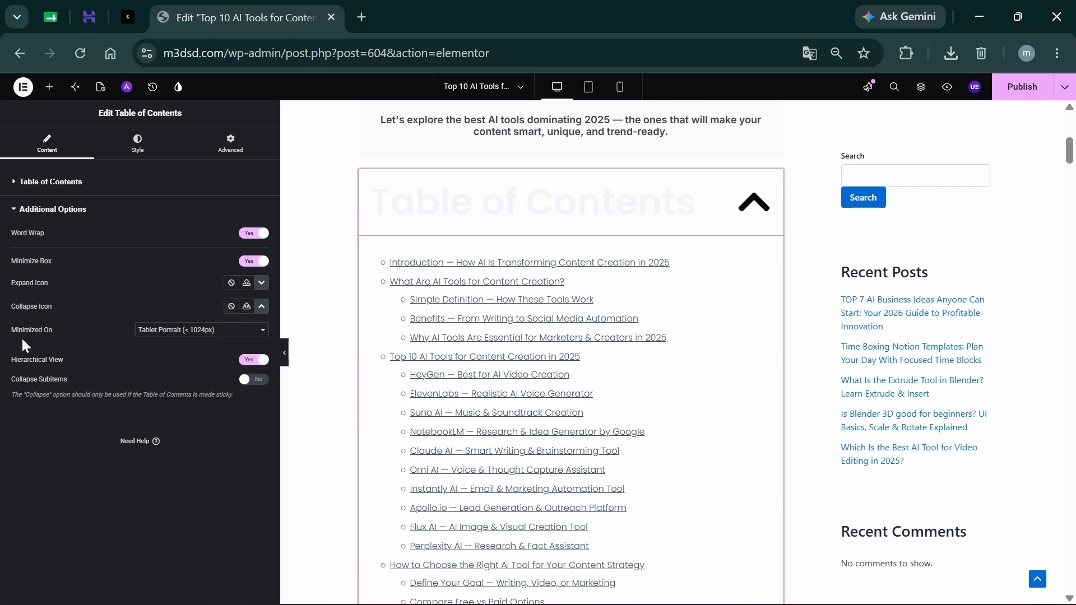
# - Toggle Hierarchical View off and back on, and compare the nested entries with the headings in the post
pyautogui.click(259, 359)
pyautogui.click(258, 359)
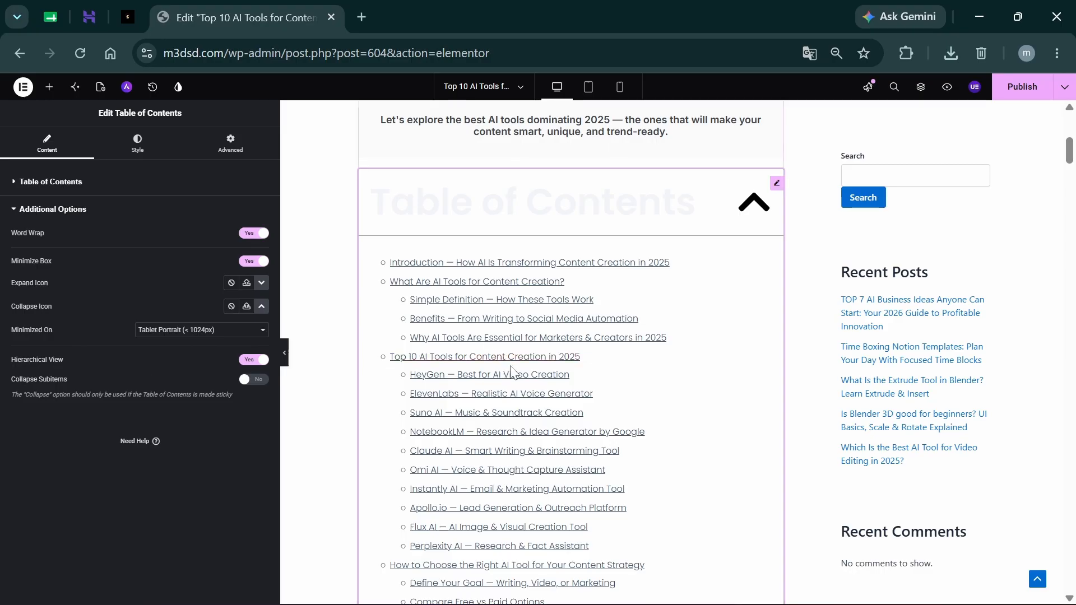
pyautogui.scroll(-9, 513, 374)
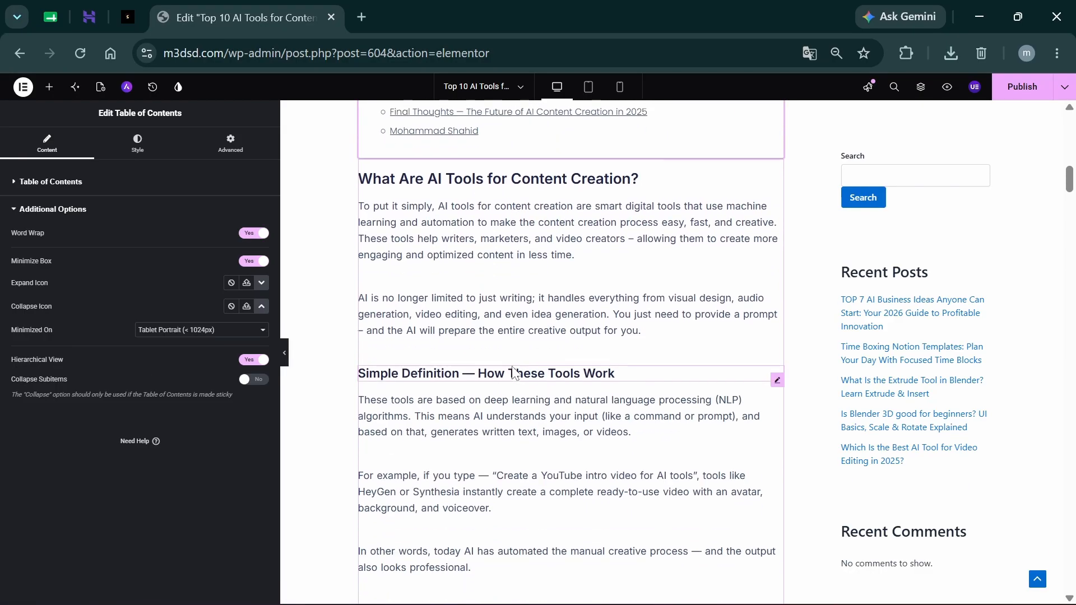
pyautogui.scroll(1, 514, 375)
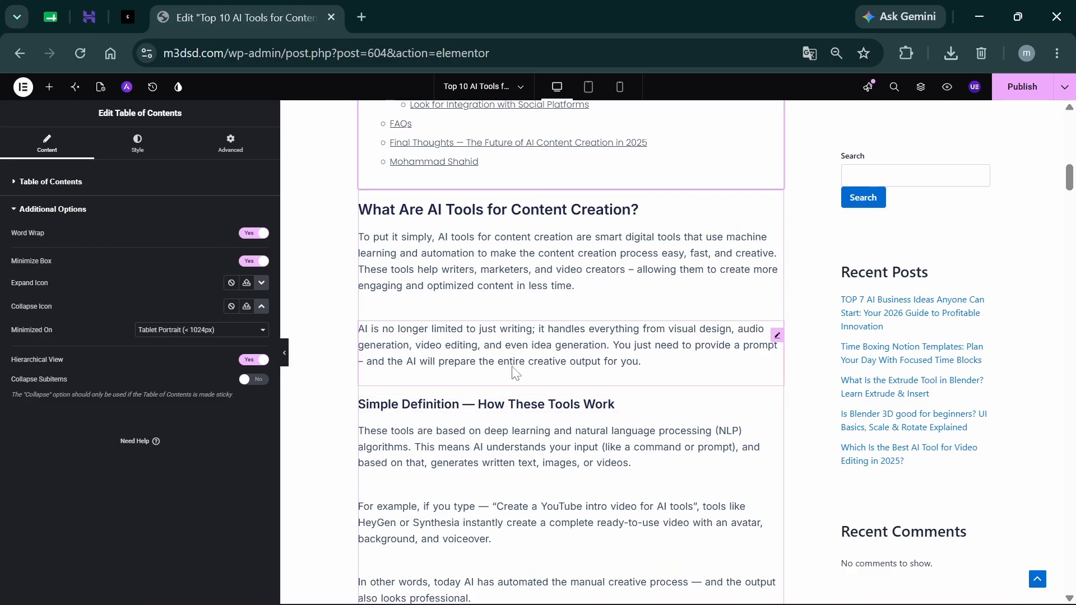
pyautogui.scroll(10, 510, 373)
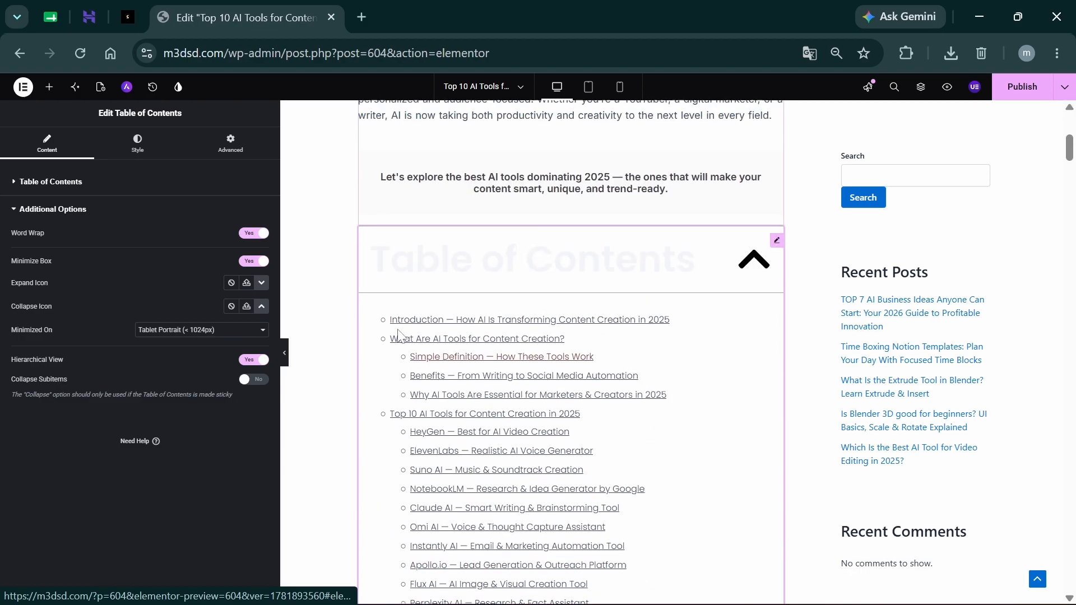
pyautogui.scroll(-2, 398, 334)
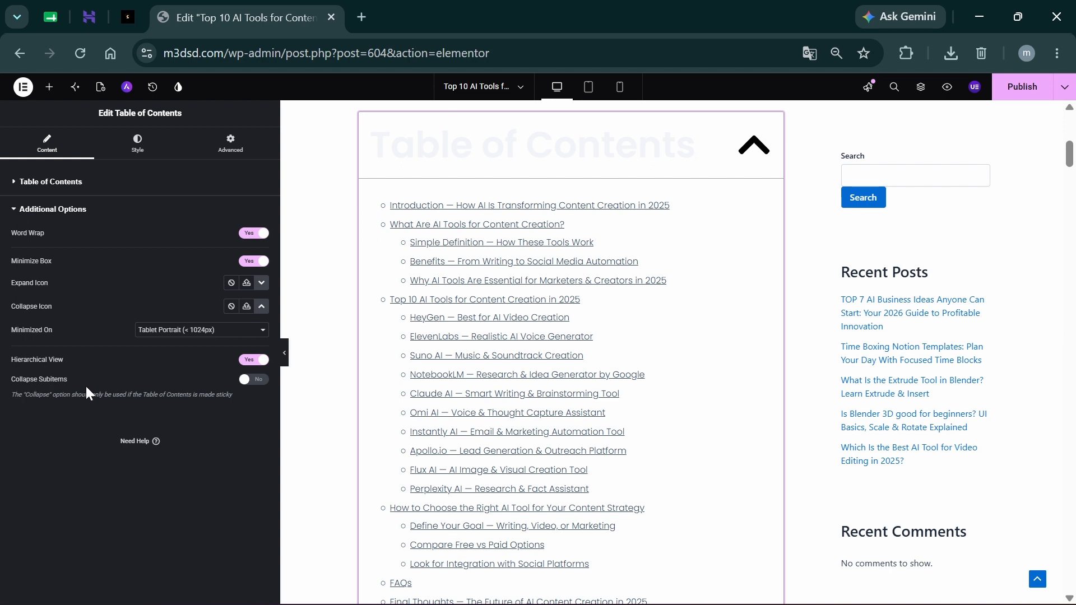
# - Test Collapse Subitems on the table of contents' nested entries and leave the option turned off
pyautogui.click(257, 381)
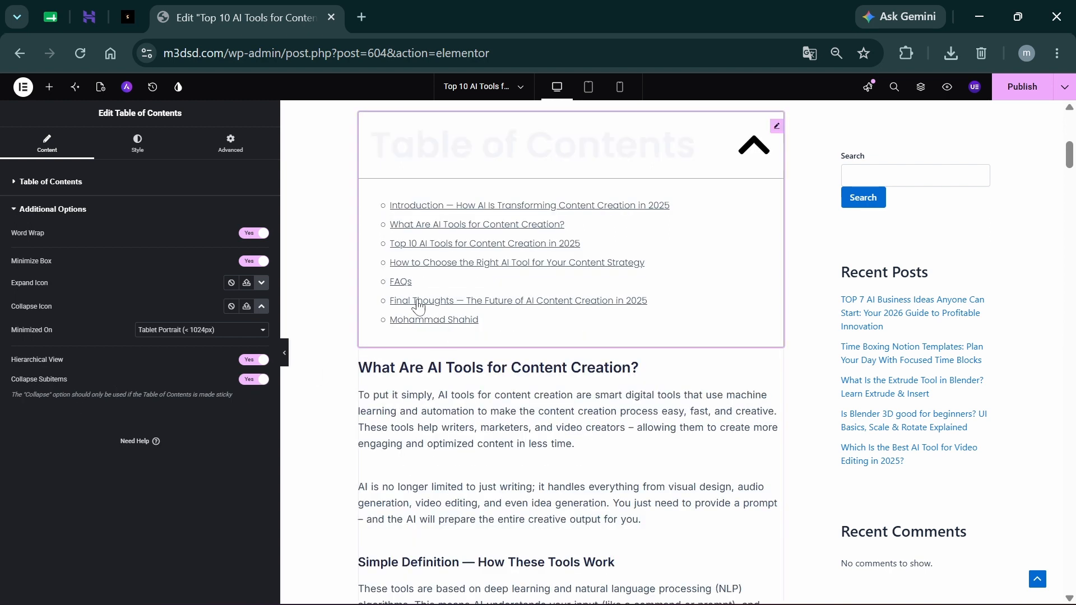
pyautogui.click(251, 381)
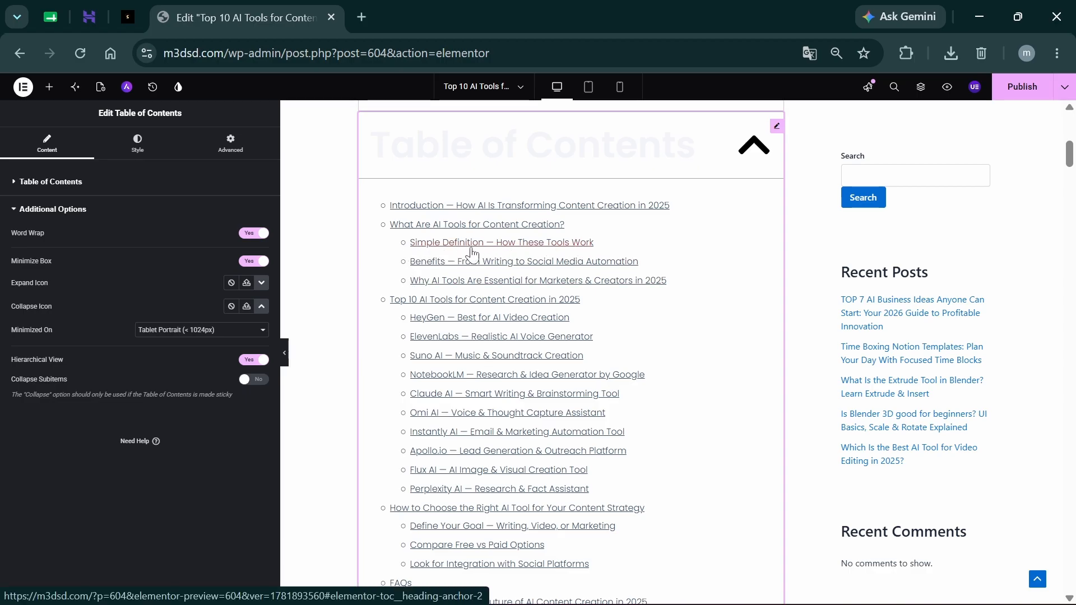
pyautogui.click(259, 381)
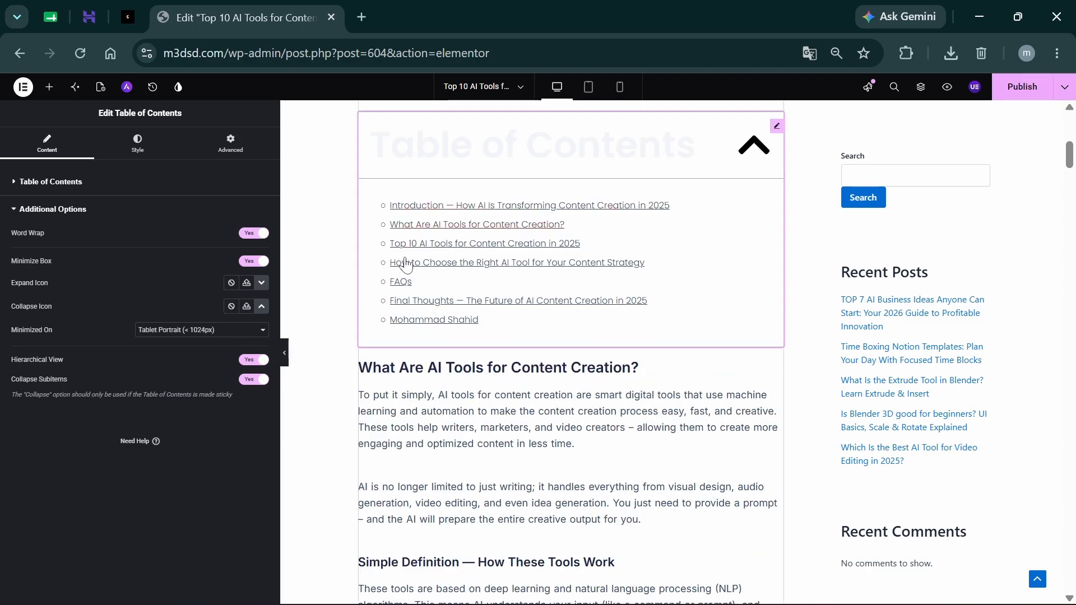
pyautogui.click(437, 369)
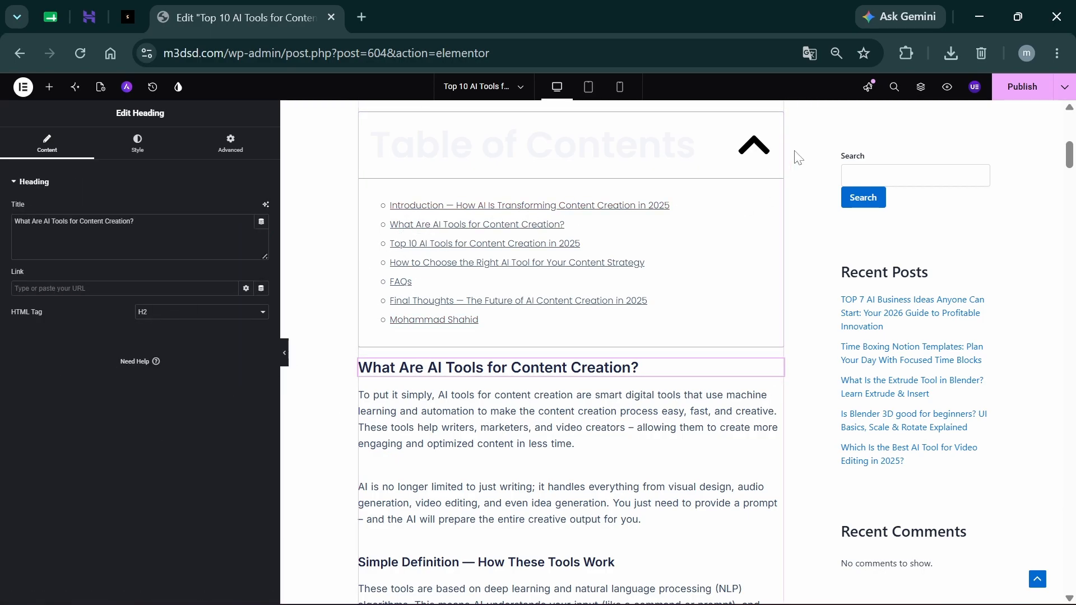
pyautogui.click(776, 126)
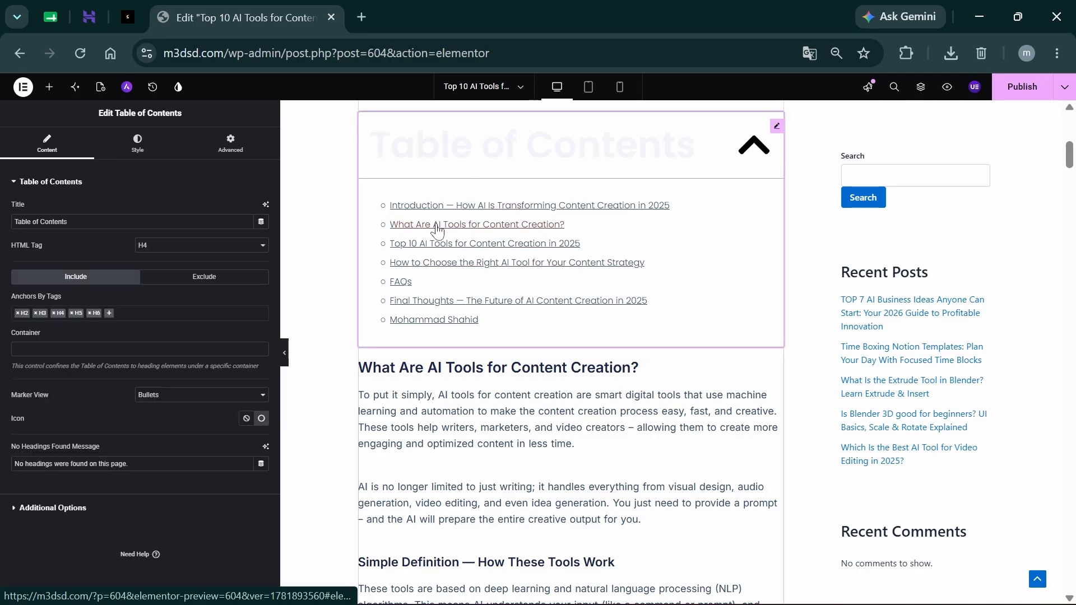
pyautogui.click(25, 509)
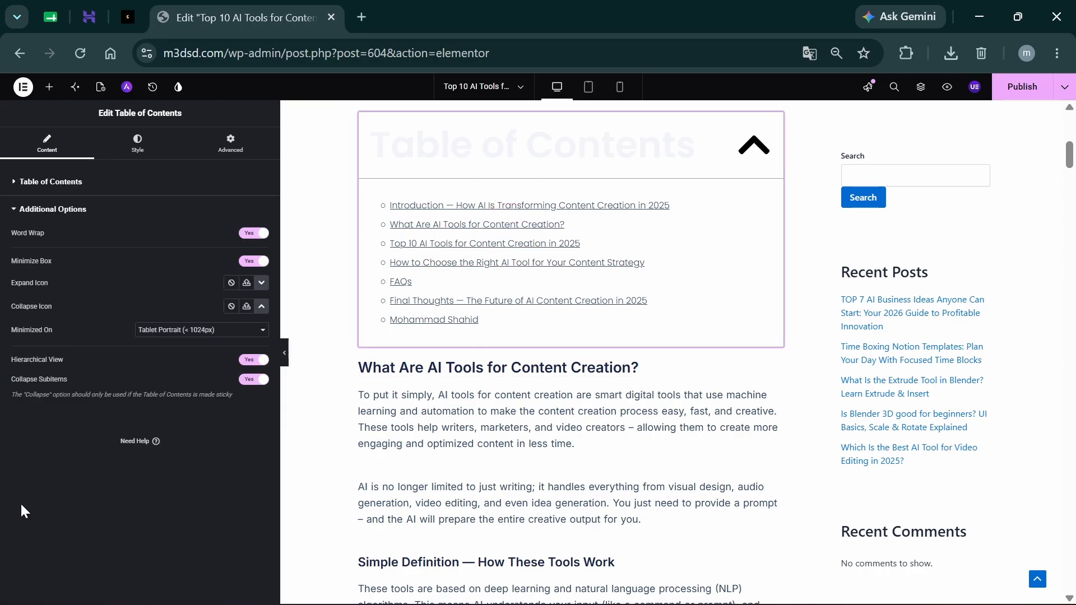
pyautogui.click(253, 379)
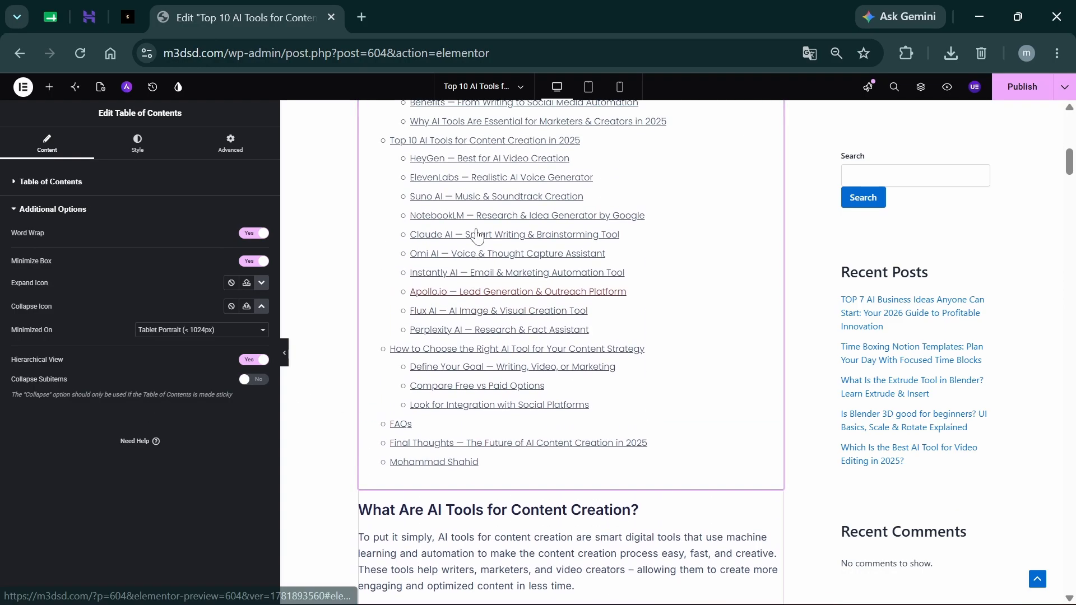
pyautogui.scroll(4, 503, 417)
# - Set the background colour in the widget's Box style to the global Body Text colour, #324A6D
pyautogui.click(17, 209)
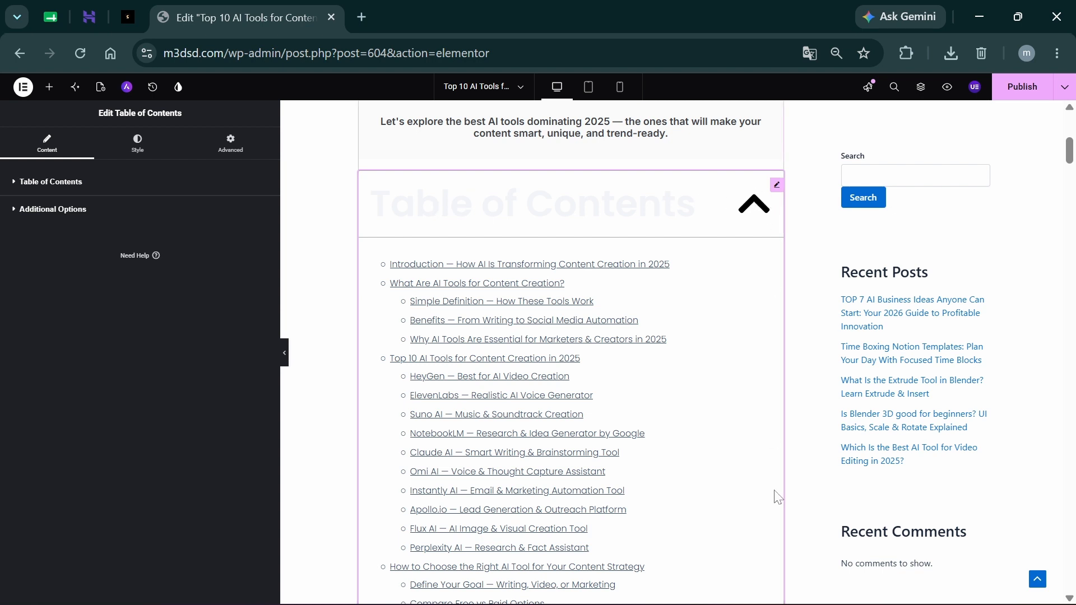
pyautogui.click(139, 149)
pyautogui.click(16, 185)
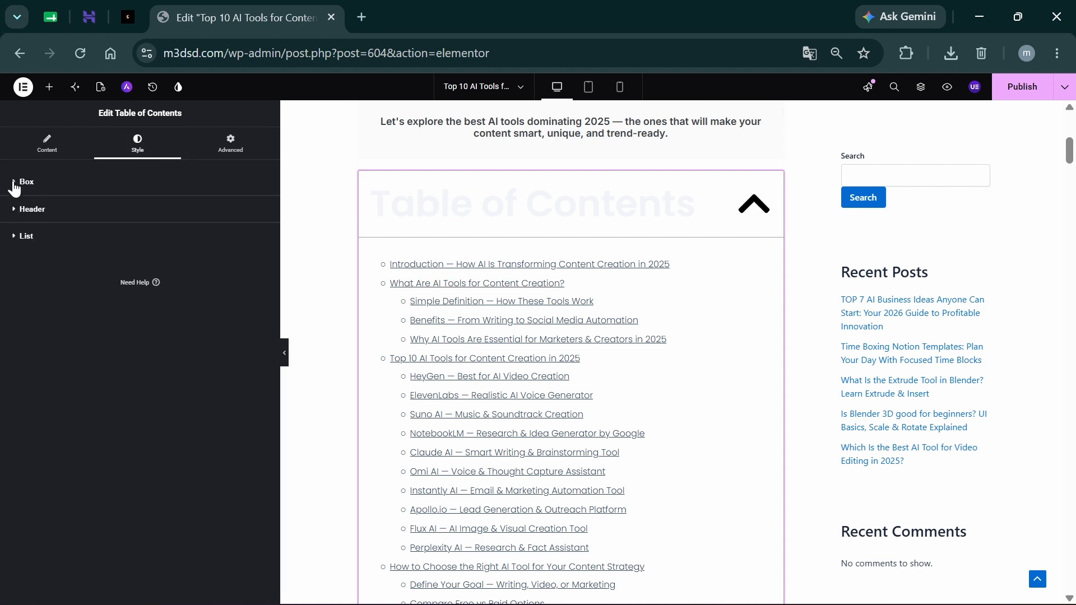
pyautogui.click(16, 187)
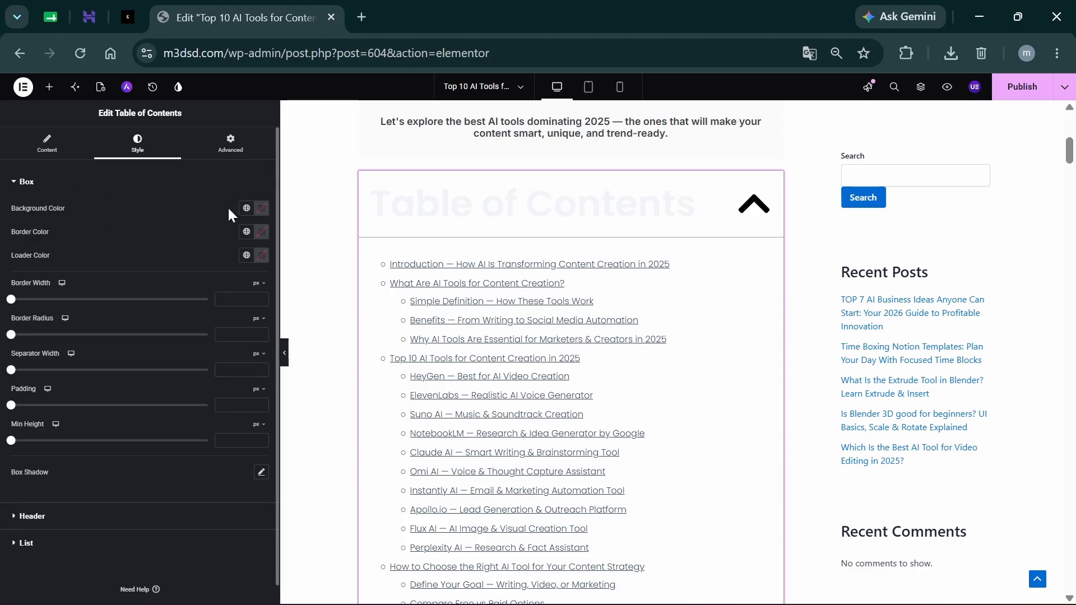
pyautogui.click(261, 210)
pyautogui.click(246, 208)
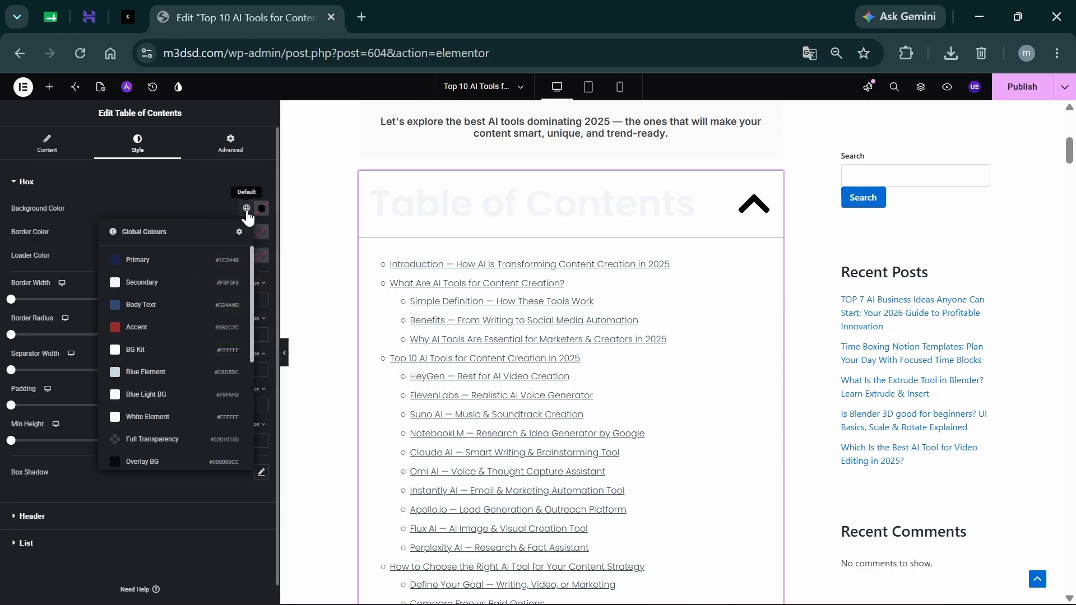
pyautogui.click(140, 306)
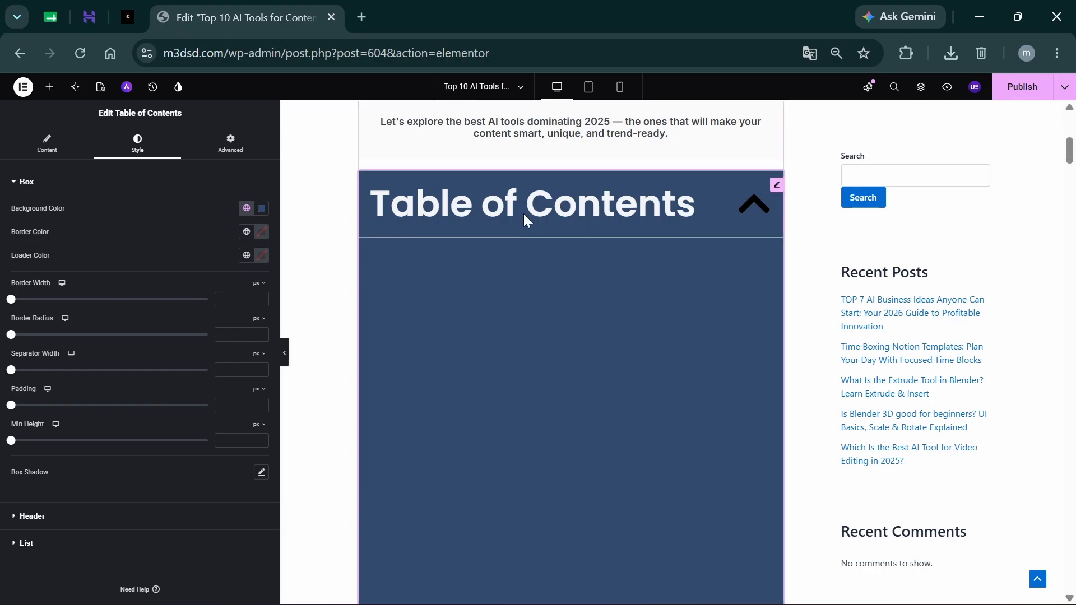
# - Change the box background to a custom light blue
pyautogui.click(246, 208)
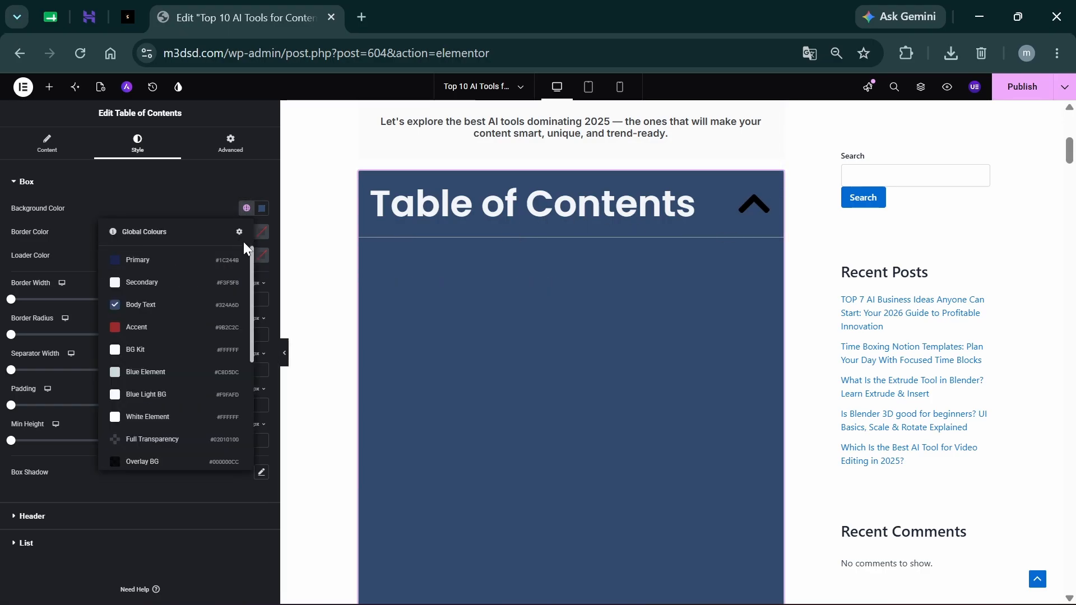
pyautogui.click(263, 213)
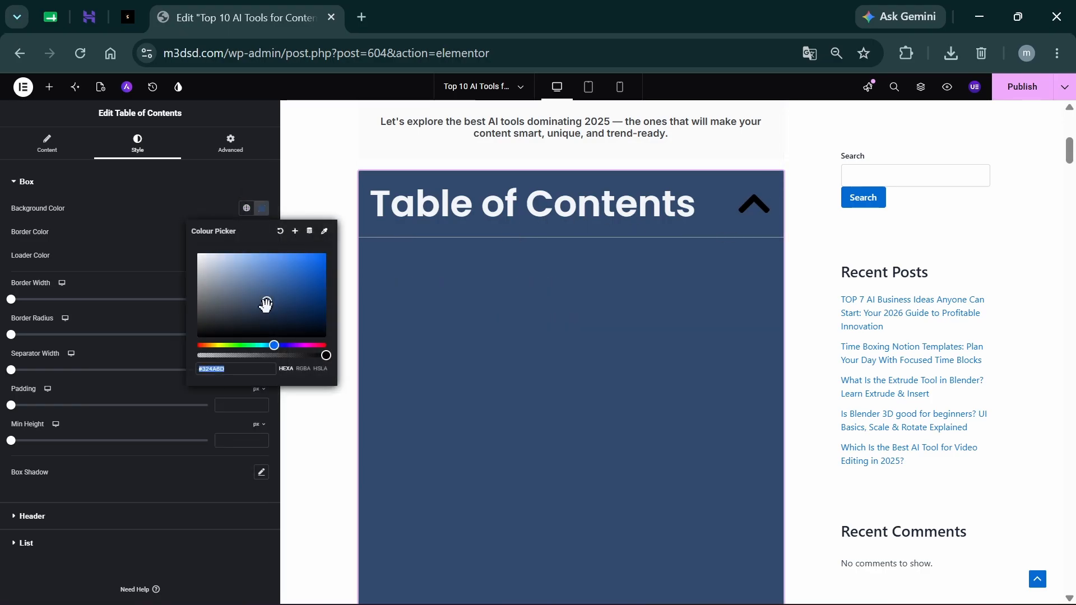
pyautogui.click(240, 292)
pyautogui.moveTo(240, 292); pyautogui.dragTo(210, 253)
pyautogui.click(169, 234)
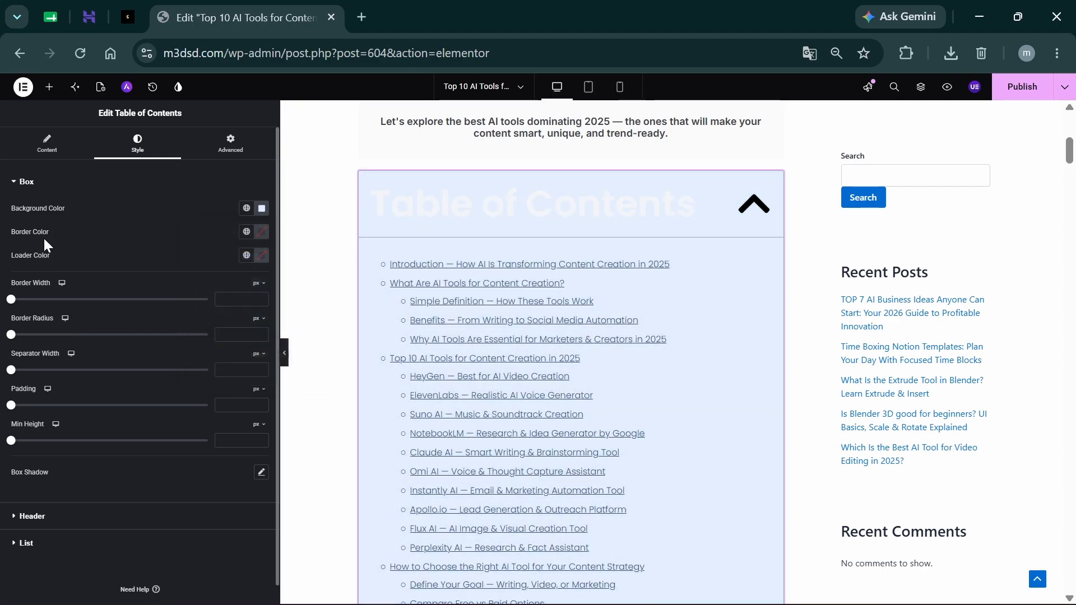
# - Set the box's border colour to black and its loader colour to white
pyautogui.click(261, 231)
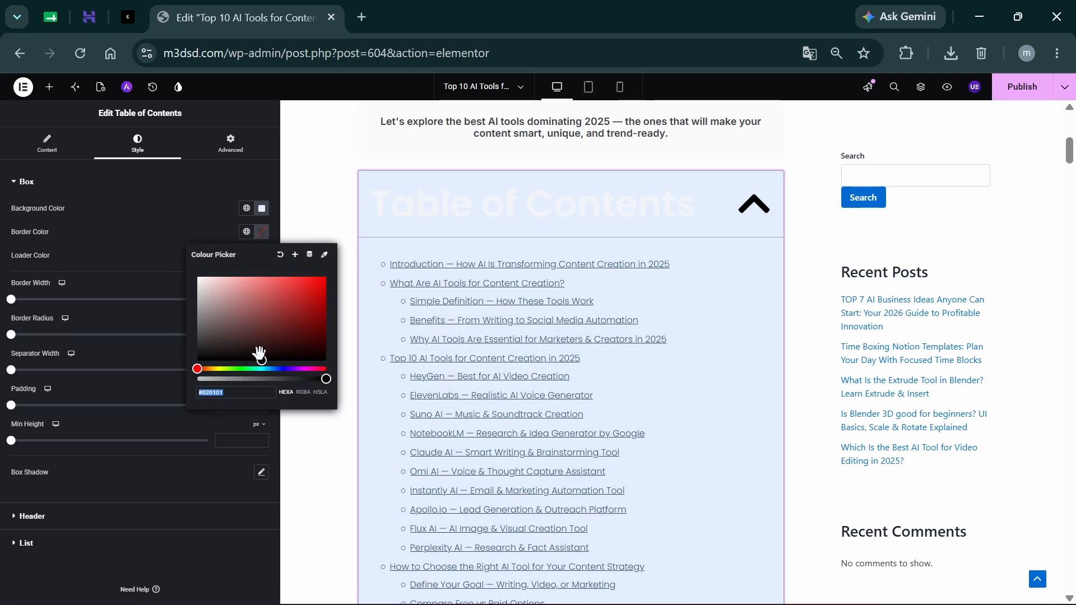
pyautogui.click(252, 343)
pyautogui.click(316, 353)
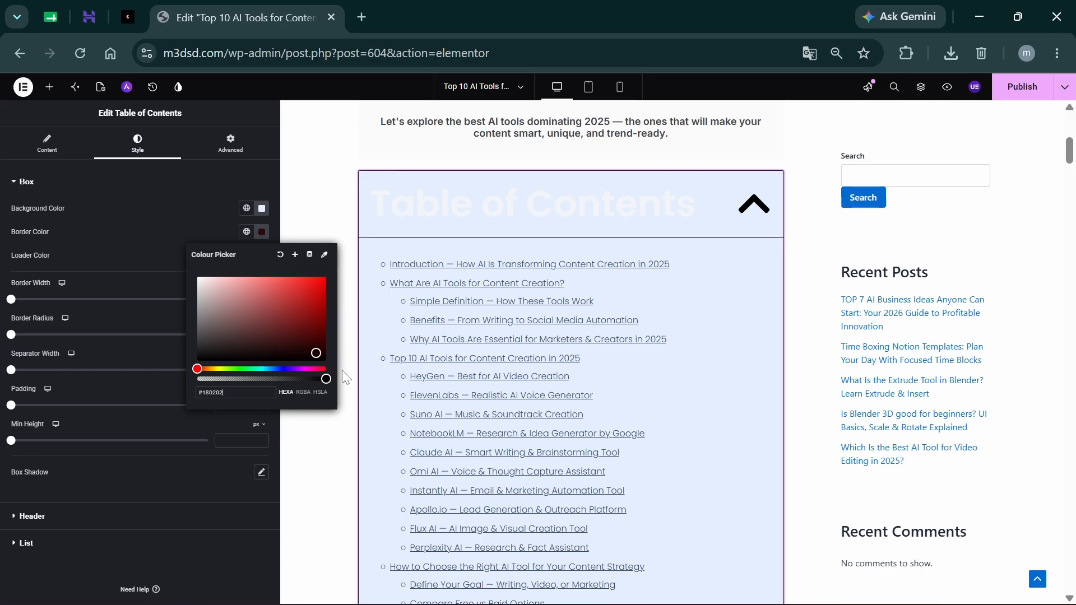
pyautogui.click(139, 231)
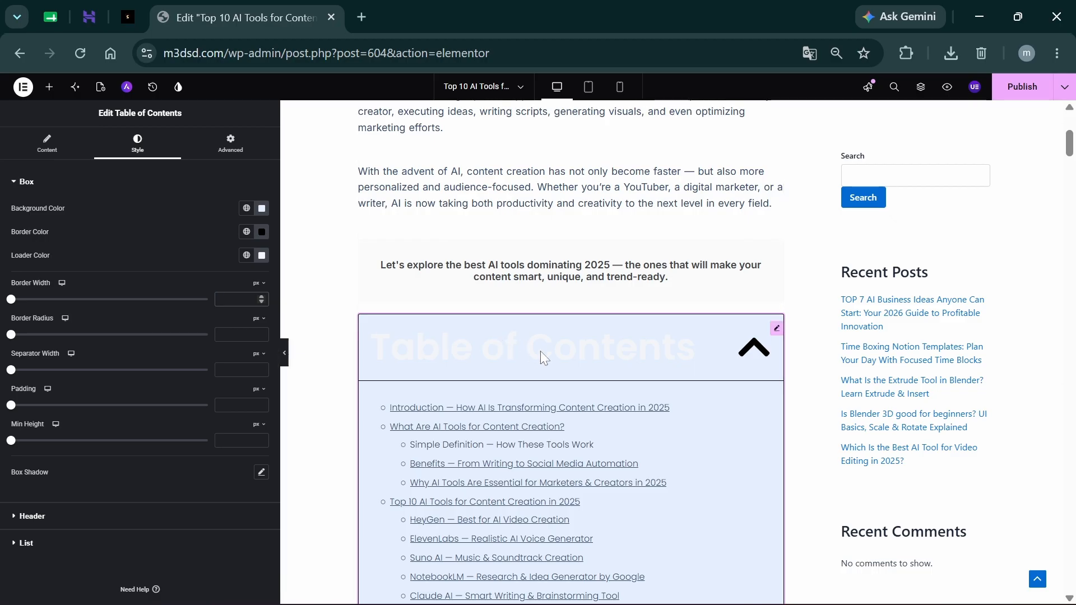
# - Set the box's border width to 4 px
pyautogui.write('1')
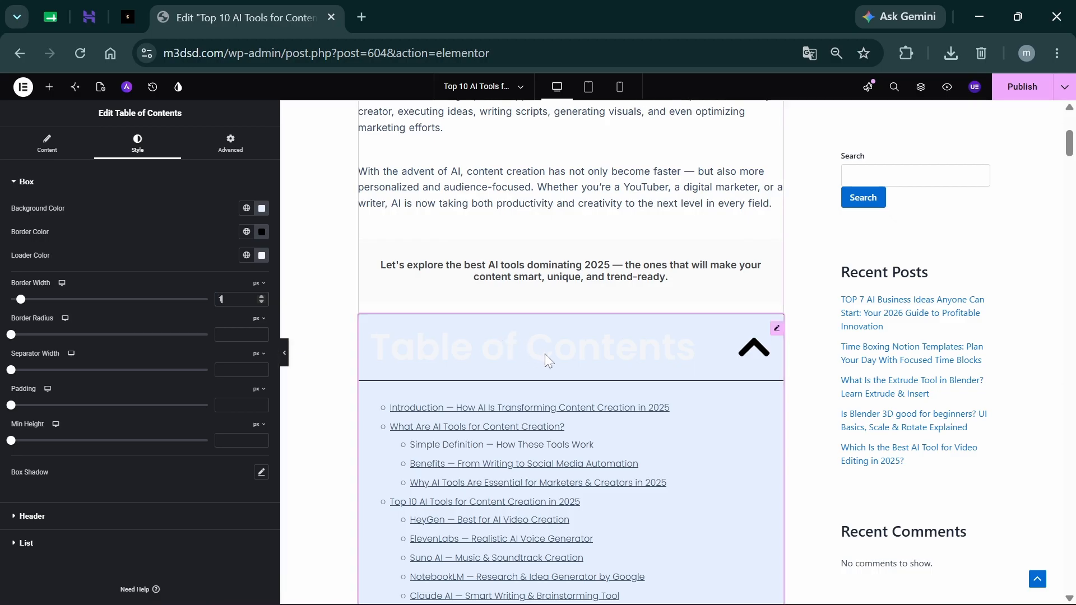
pyautogui.click(261, 297)
pyautogui.click(261, 297)
pyautogui.click(262, 296)
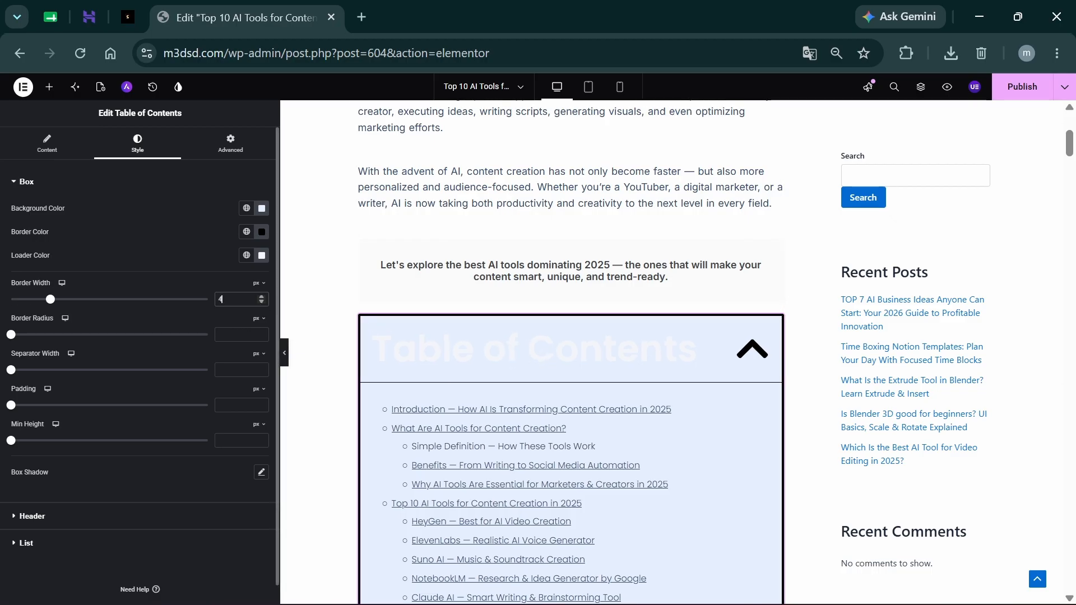
# - Set the box's border width to 1 px and its border radius to 24 px
pyautogui.write('1')
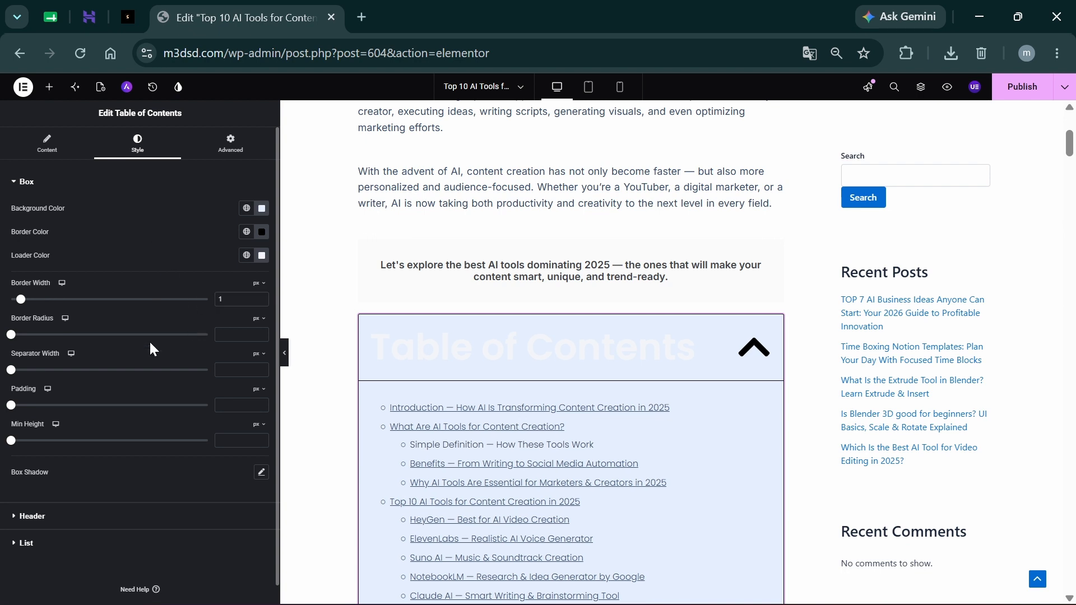
pyautogui.moveTo(11, 336); pyautogui.dragTo(58, 337)
pyautogui.scroll(-3, 574, 395)
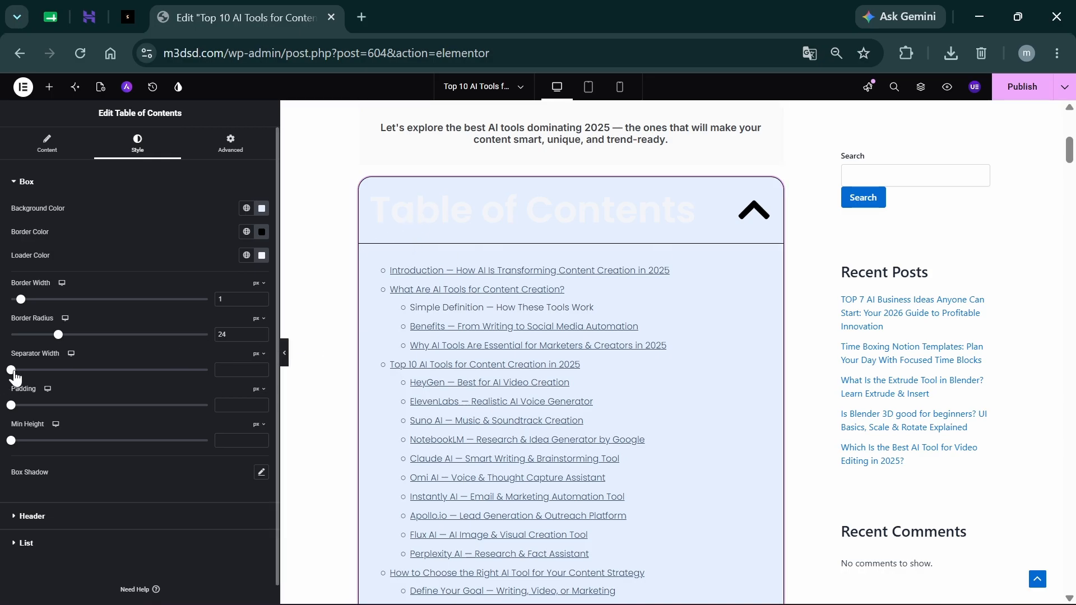
# - Set the box's separator width to 5 px and padding to 6 px, with the default box shadow enabled
pyautogui.moveTo(14, 375); pyautogui.dragTo(15, 449)
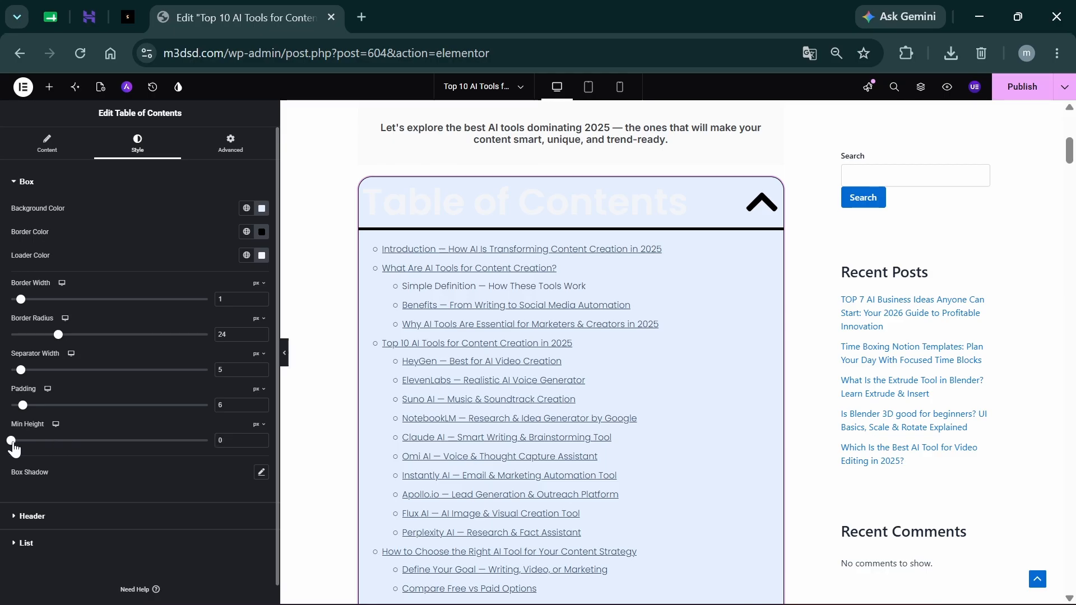
pyautogui.click(261, 473)
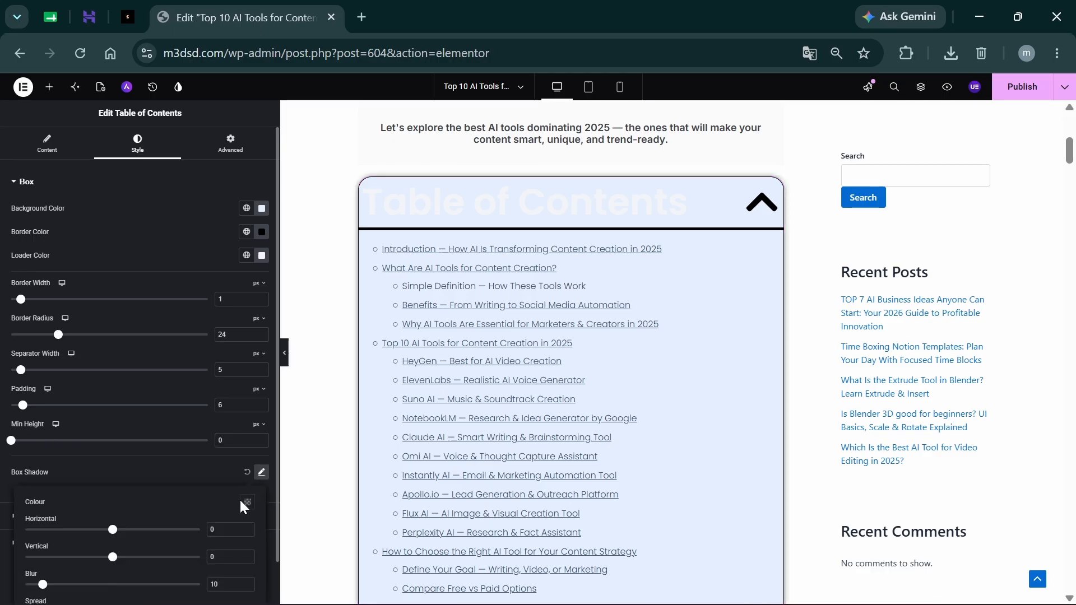
pyautogui.click(324, 294)
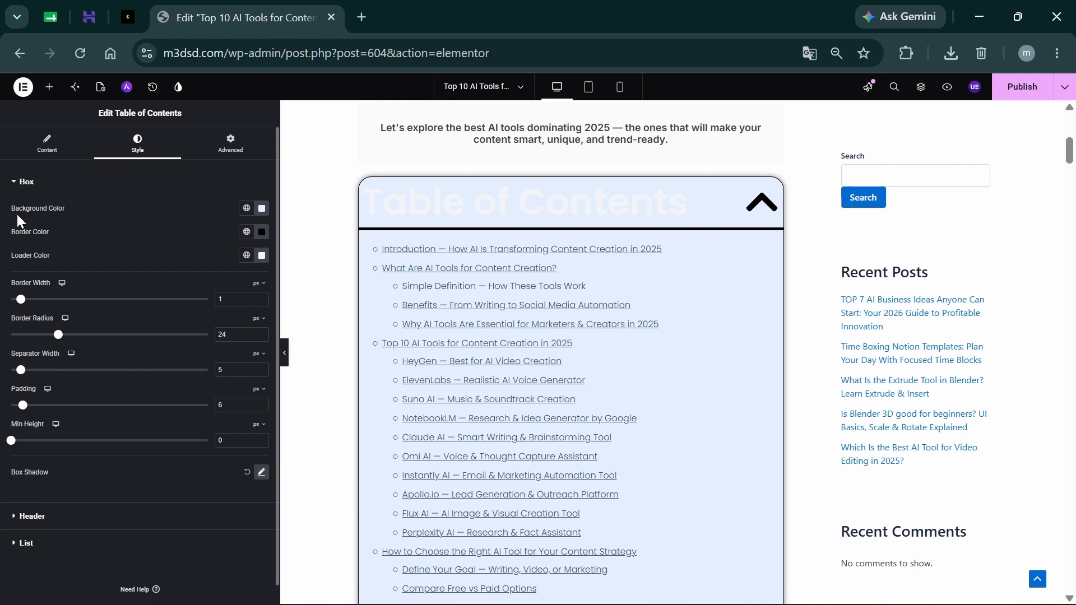
# - Centre the title text in the table of contents' Header style settings
pyautogui.click(11, 182)
pyautogui.click(85, 216)
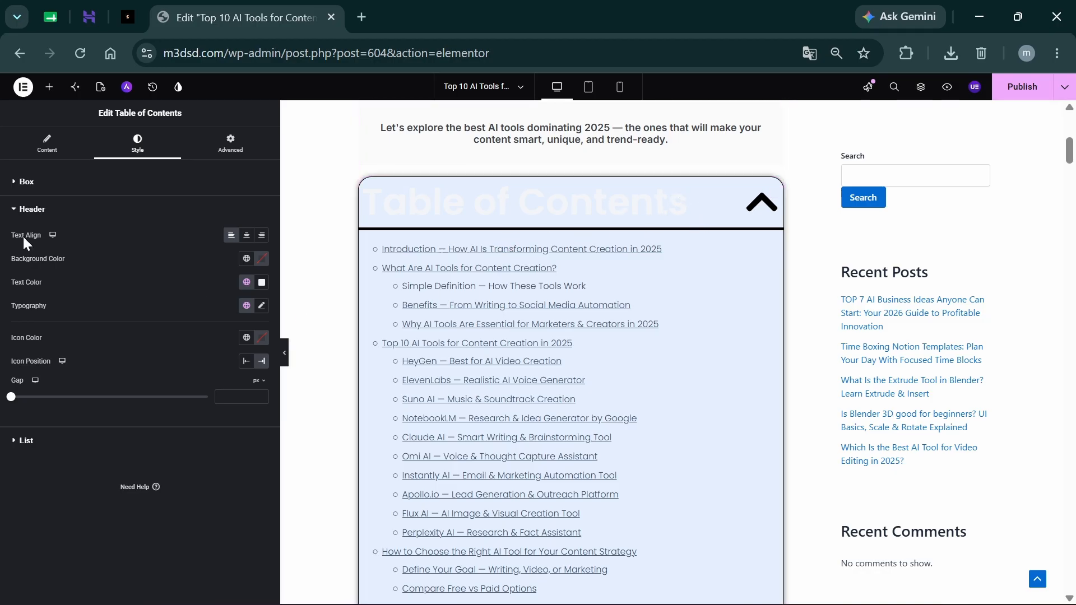
pyautogui.click(247, 236)
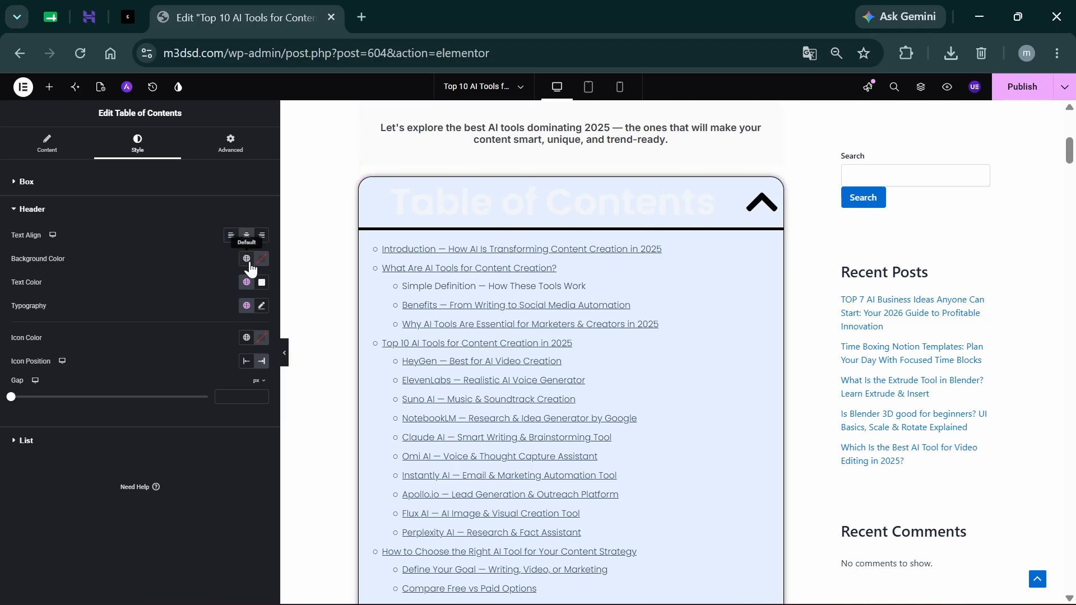
# - Try the global Secondary colour on the header background, and settle on the global Body Text colour, #324A6D
pyautogui.click(247, 281)
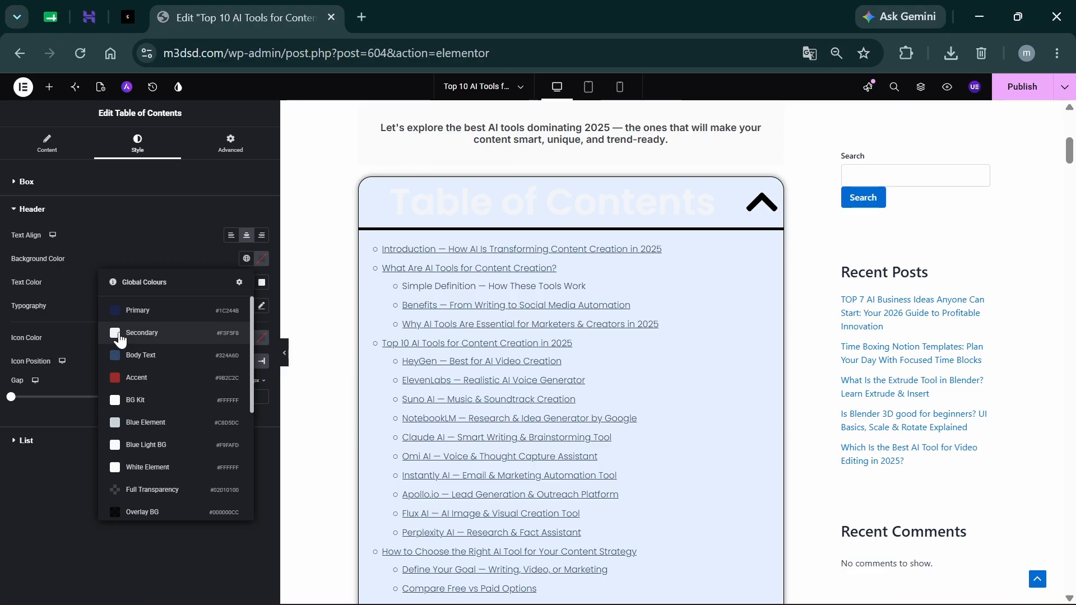
pyautogui.click(119, 334)
pyautogui.click(246, 282)
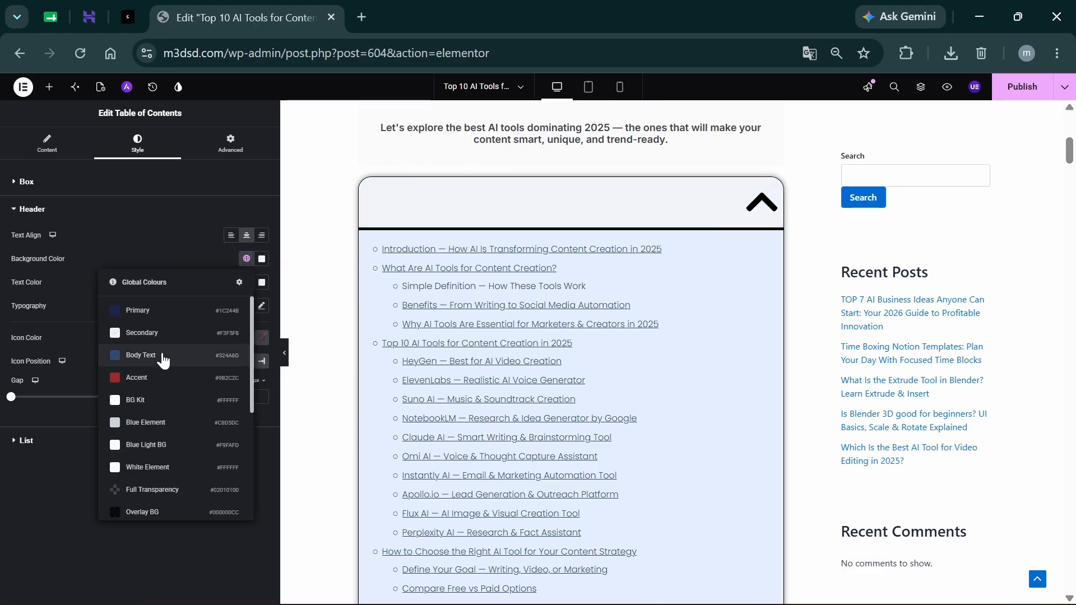
pyautogui.click(135, 355)
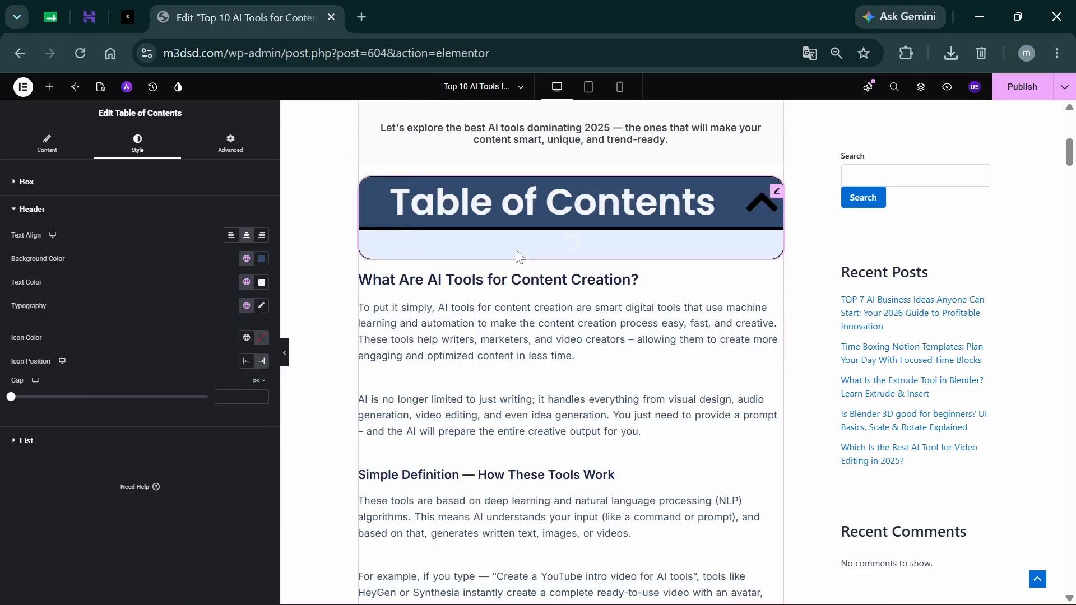
# - Set the header title's font size to 30 px and slightly increase the gap between title and icon
pyautogui.click(261, 305)
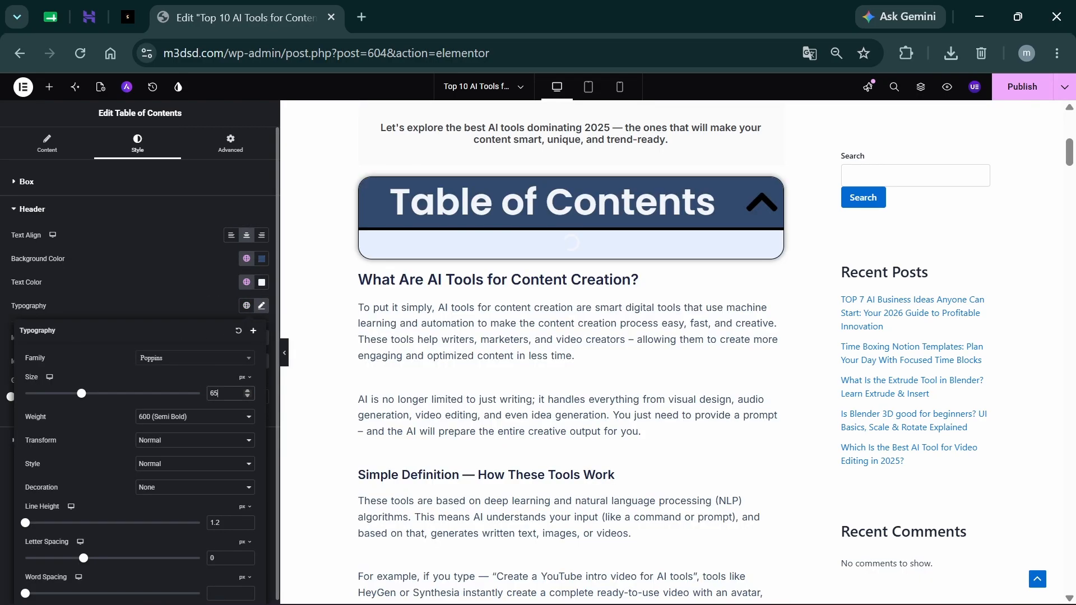
pyautogui.write('30')
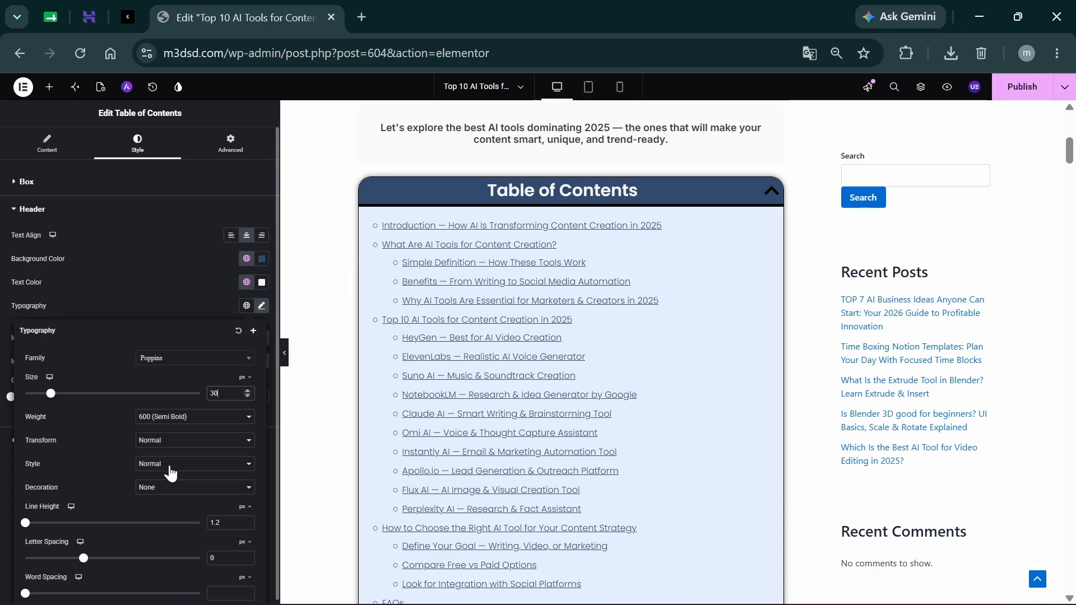
pyautogui.click(137, 306)
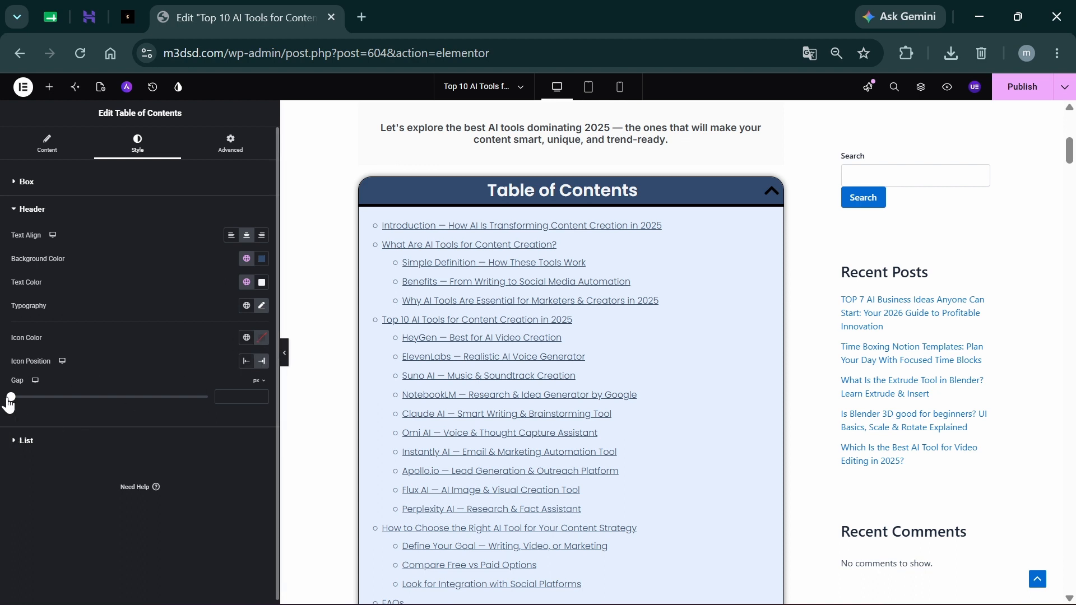
pyautogui.moveTo(9, 403); pyautogui.dragTo(31, 409)
pyautogui.click(26, 212)
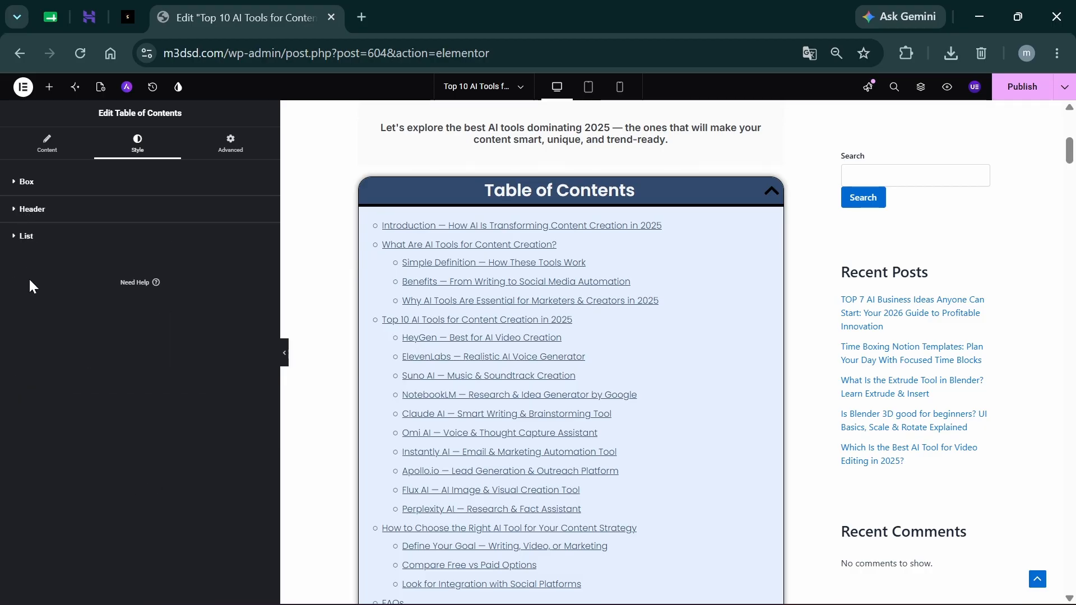
# - Underline the list's normal-state text and give its markers the custom dark navy #0A203F at a size of 8 px
pyautogui.click(276, 245)
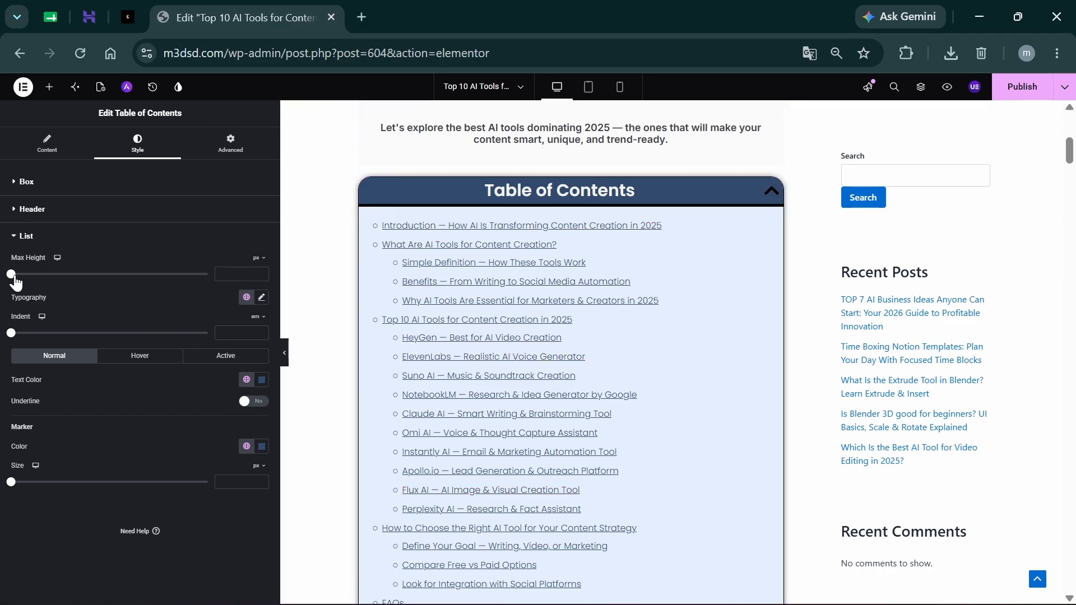
pyautogui.moveTo(12, 274); pyautogui.dragTo(98, 298)
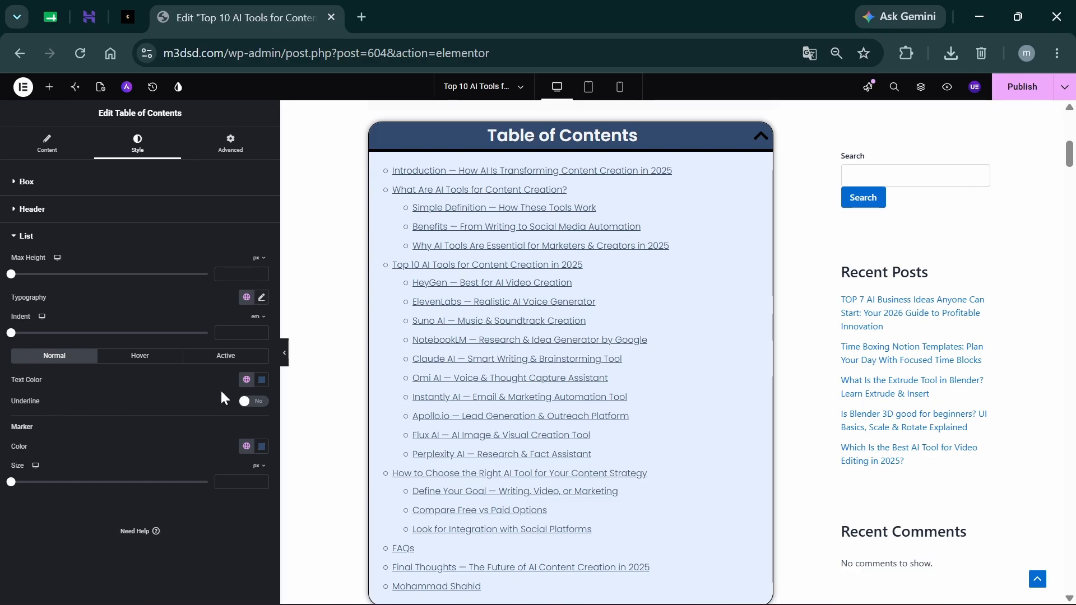
pyautogui.click(256, 405)
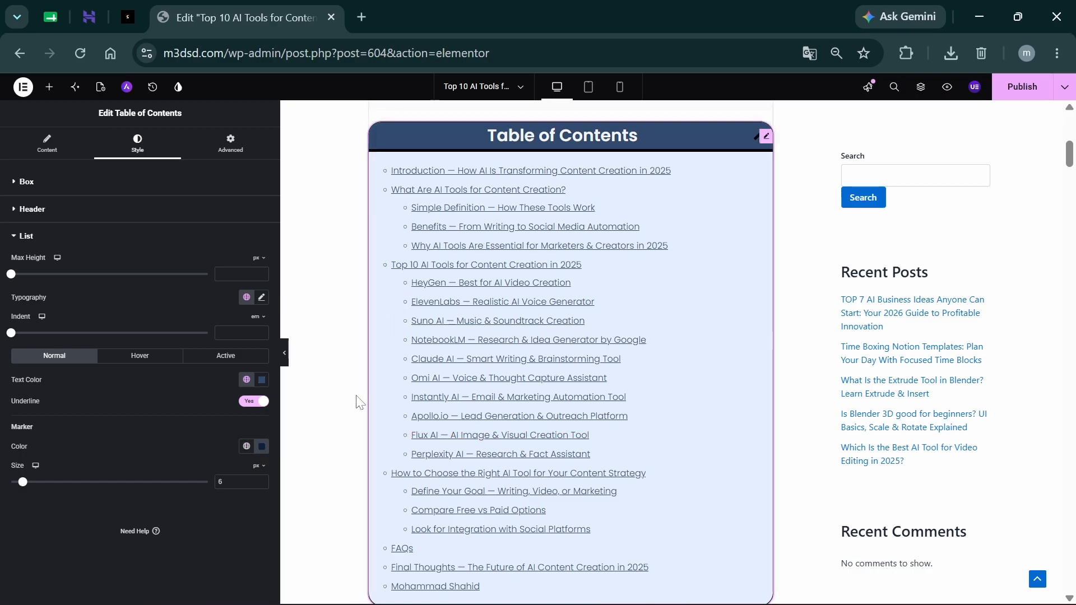
pyautogui.moveTo(26, 491)
pyautogui.mouseDown()
pyautogui.moveTo(41, 492)
pyautogui.moveTo(26, 491)
pyautogui.mouseUp()
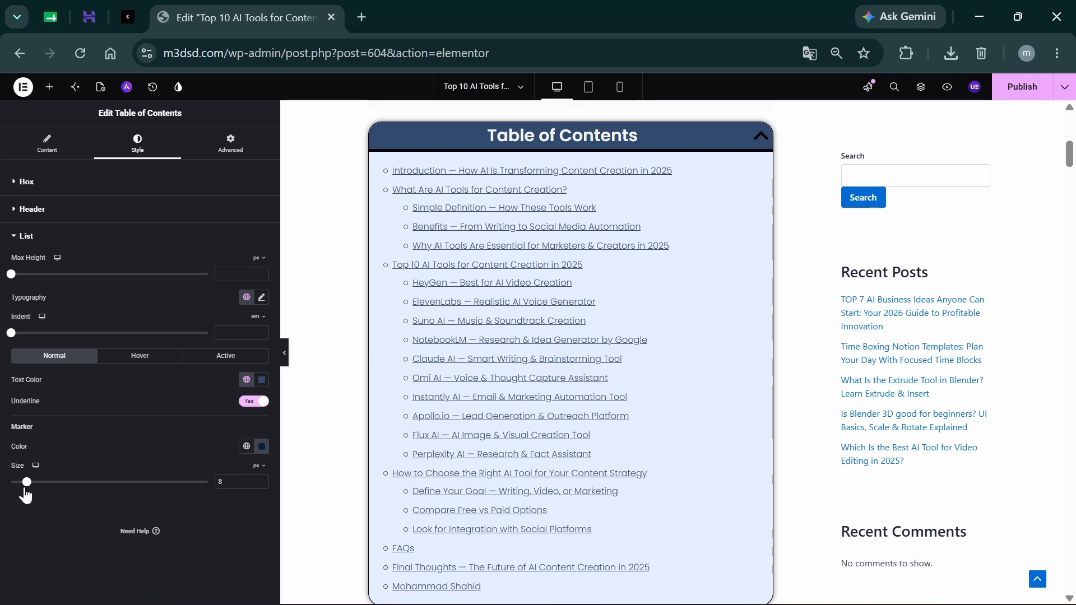
pyautogui.click(262, 451)
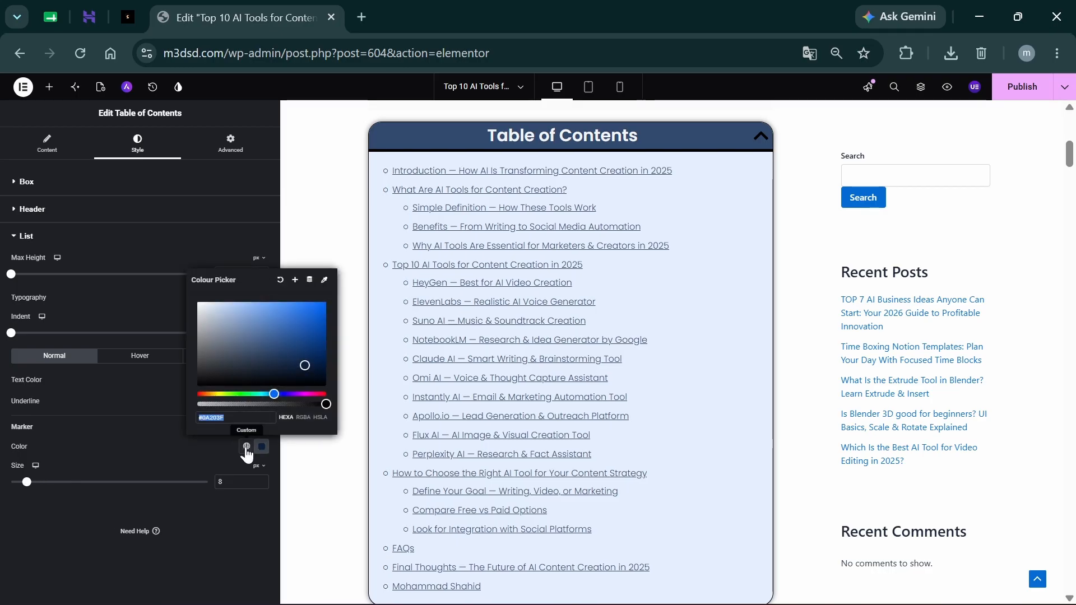
pyautogui.click(359, 398)
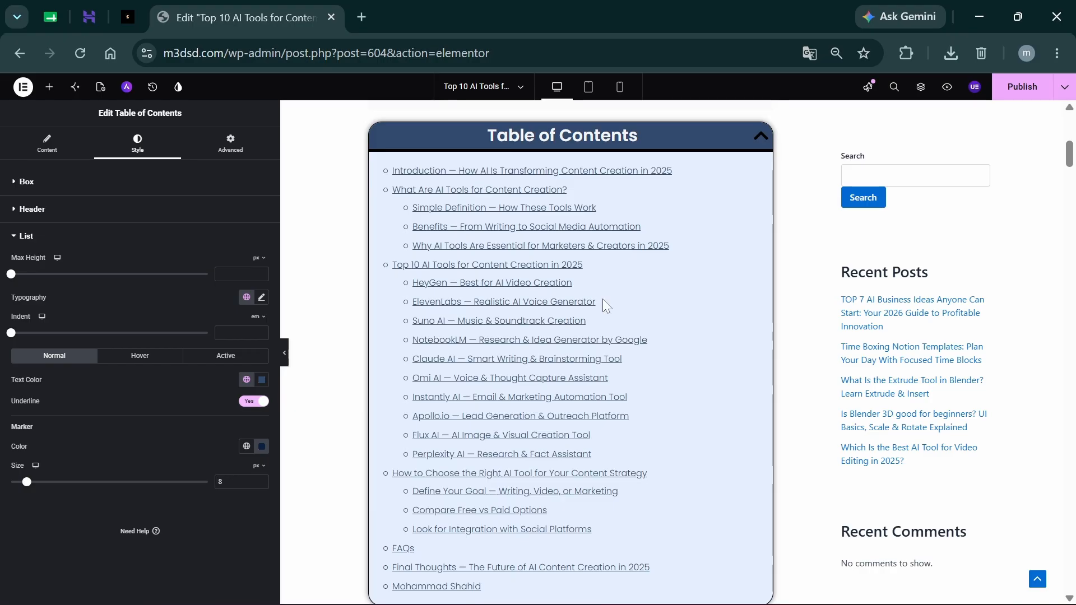
pyautogui.scroll(3, 620, 297)
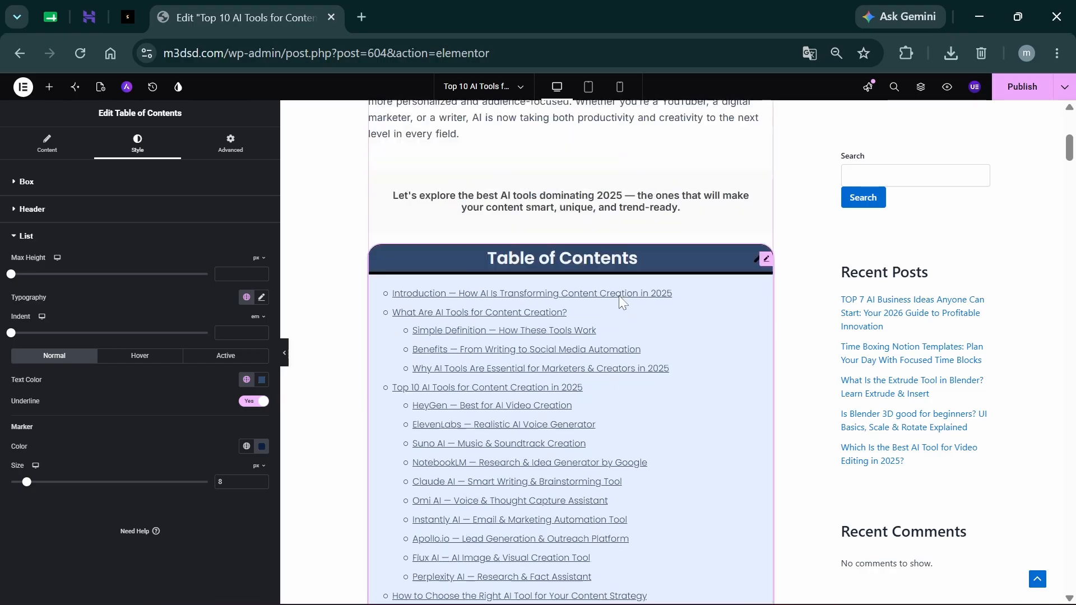
pyautogui.scroll(-2, 619, 297)
pyautogui.scroll(1, 620, 302)
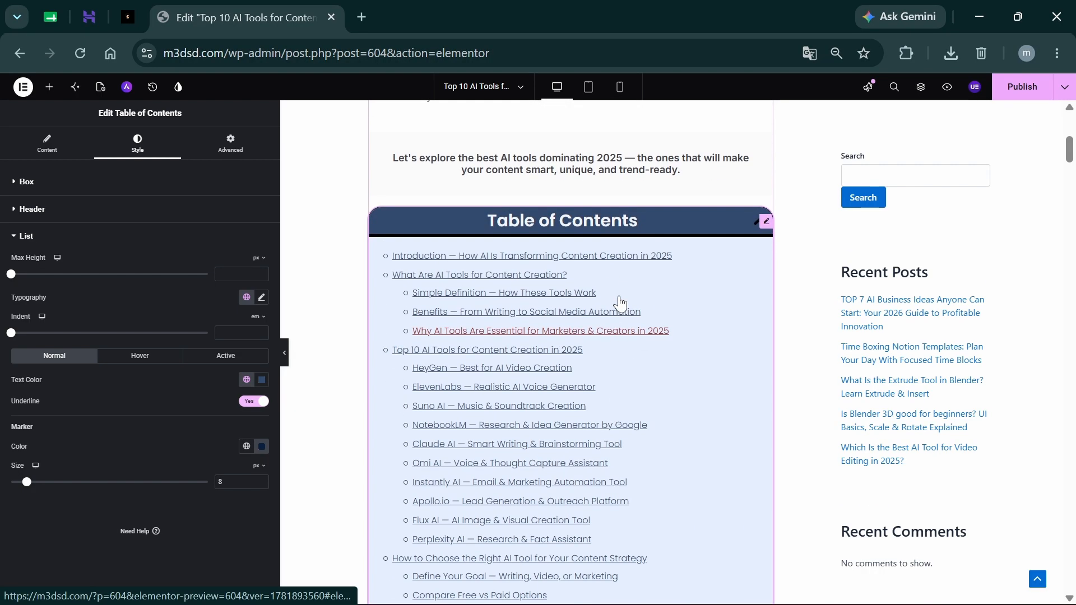